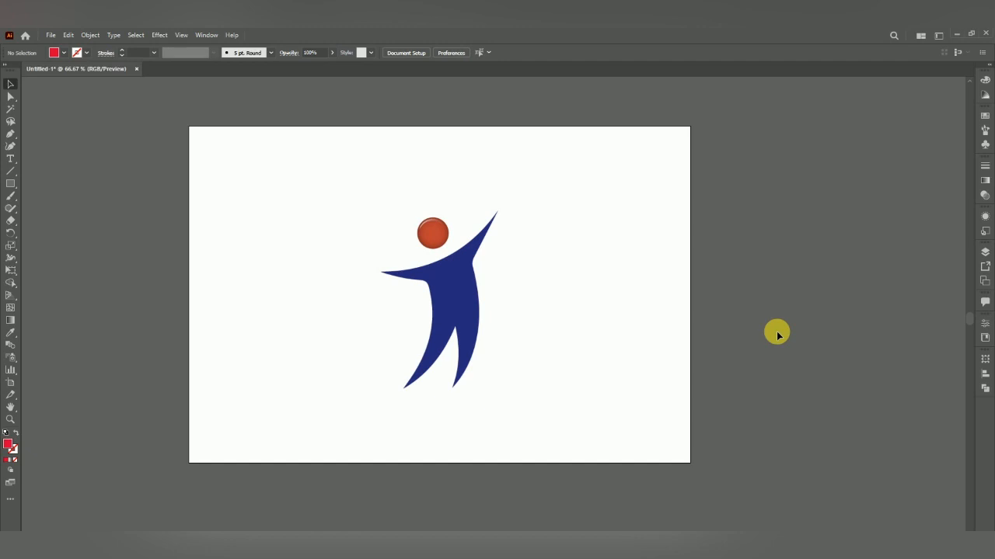
Select the placed logo image and embed it into the document
{"action": "left_click", "coordinate": [574, 320]}
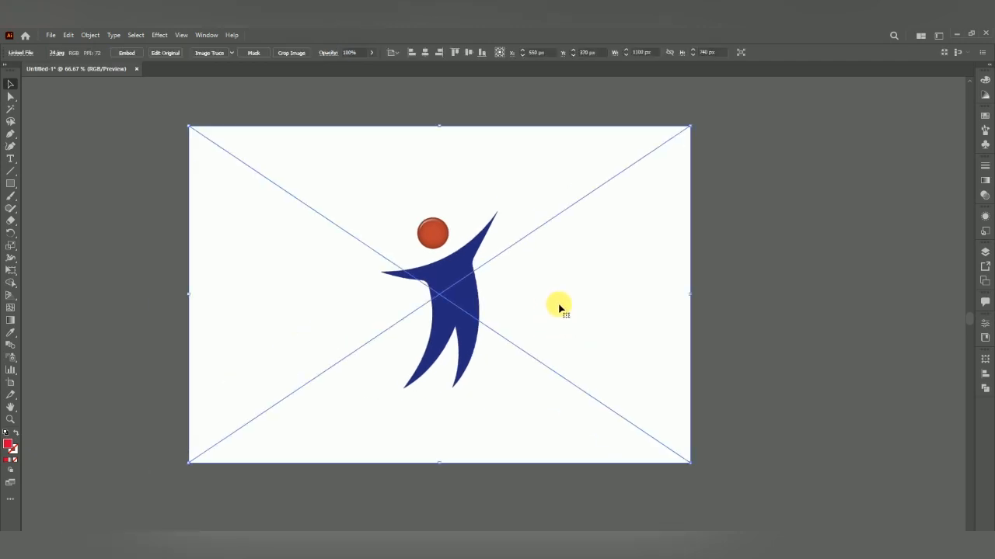
{"action": "scroll", "coordinate": [567, 302], "scroll_direction": "up", "scroll_amount": 1}
{"action": "left_click", "coordinate": [773, 284]}
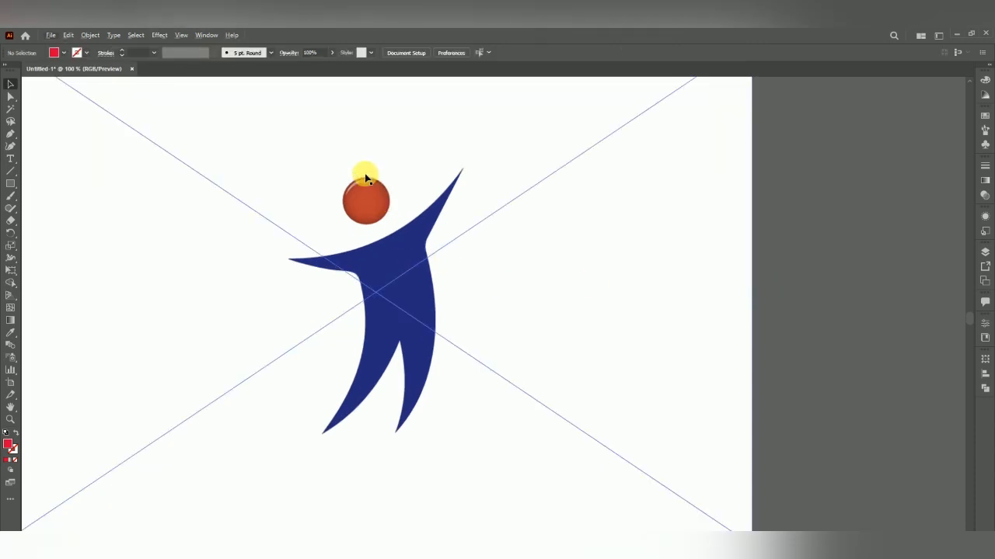
{"action": "scroll", "coordinate": [368, 187], "scroll_direction": "up", "scroll_amount": 2}
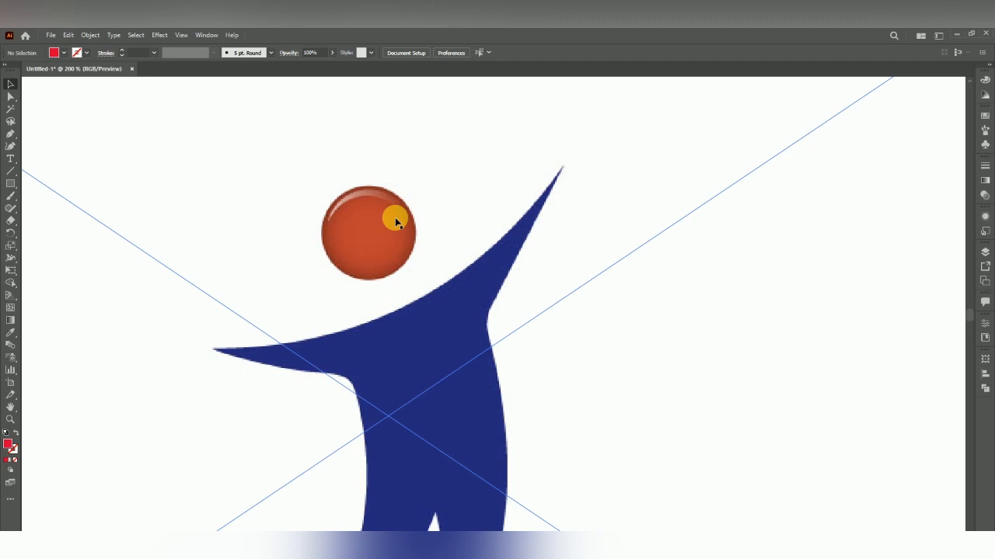
{"action": "left_click", "coordinate": [454, 195]}
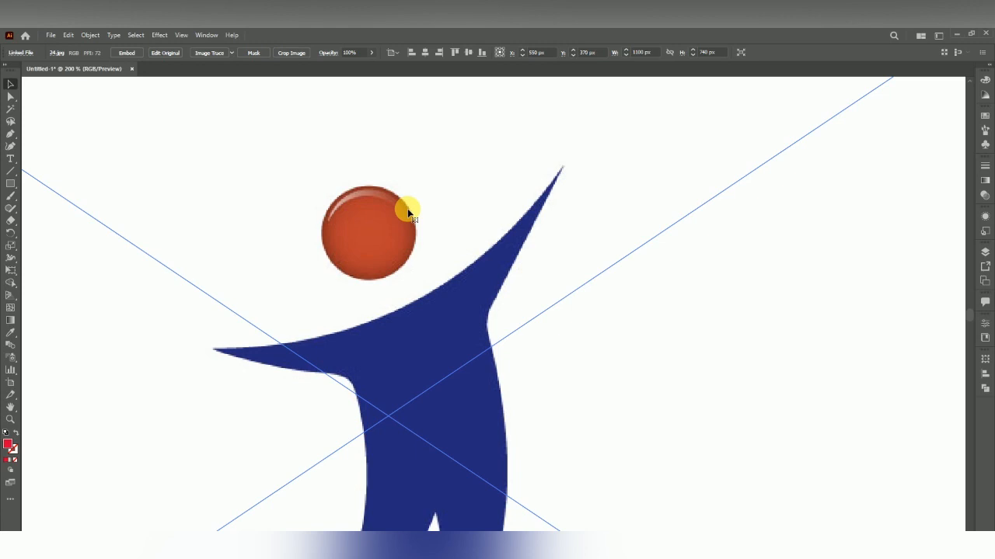
{"action": "scroll", "coordinate": [407, 210], "scroll_direction": "down", "scroll_amount": 3}
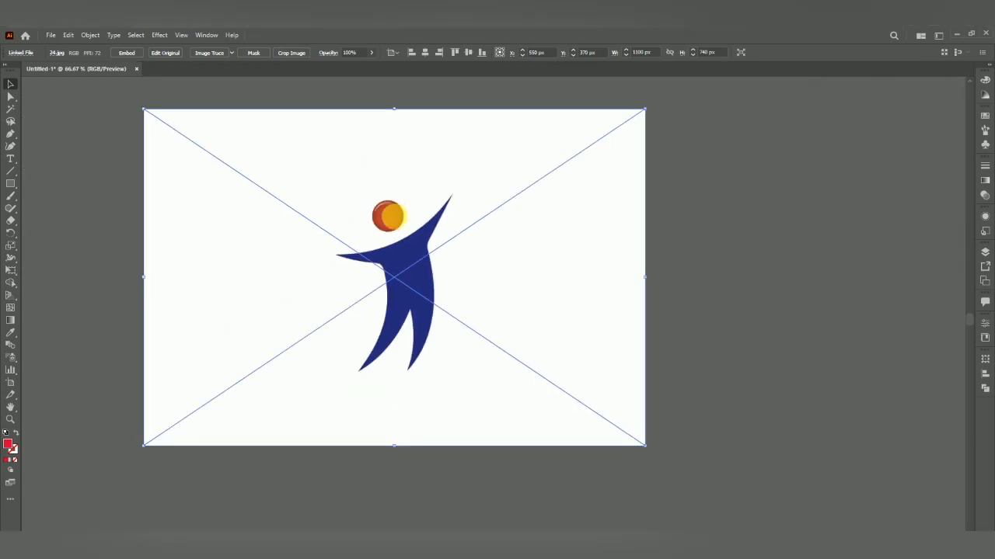
{"action": "left_click", "coordinate": [721, 239]}
{"action": "scroll", "coordinate": [459, 248], "scroll_direction": "up", "scroll_amount": 1}
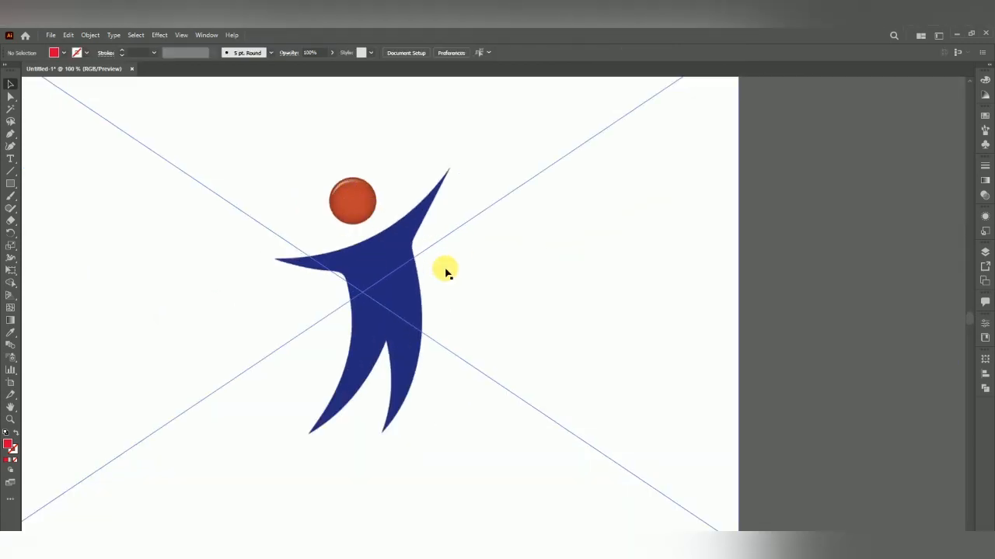
{"action": "left_click", "coordinate": [344, 266]}
{"action": "left_click", "coordinate": [128, 53]}
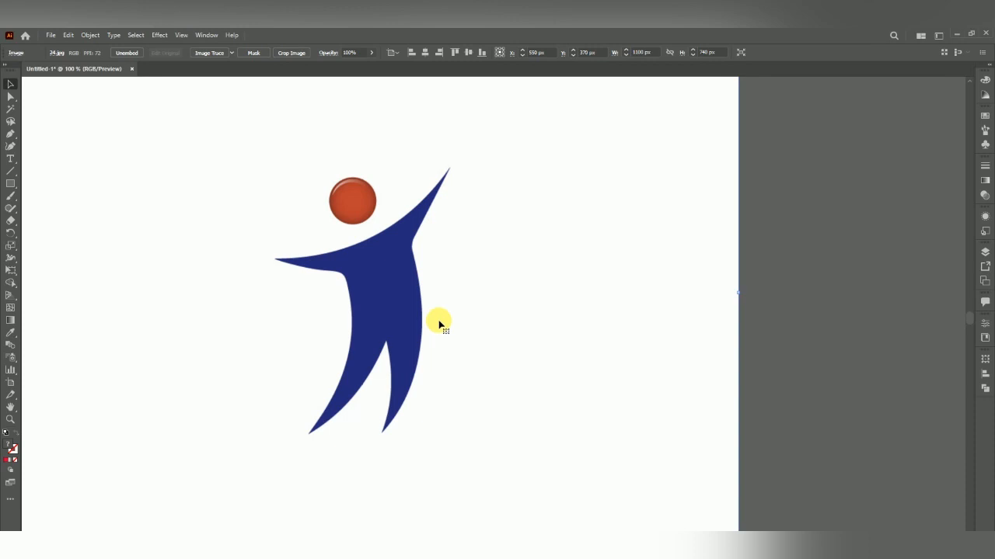
Lock Layer 1 and add a new layer above it for tracing
{"action": "left_click", "coordinate": [985, 252]}
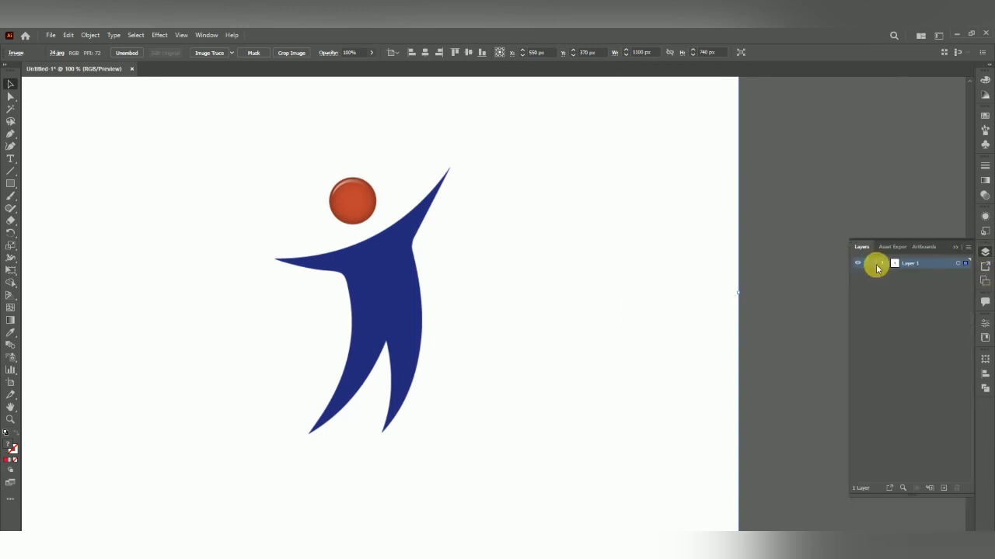
{"action": "left_click", "coordinate": [869, 263]}
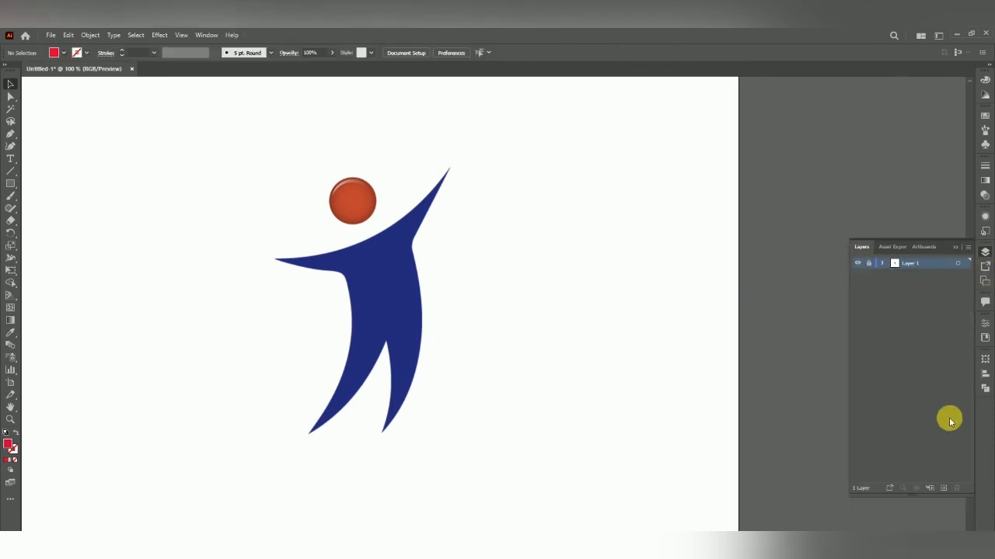
{"action": "left_click", "coordinate": [935, 489]}
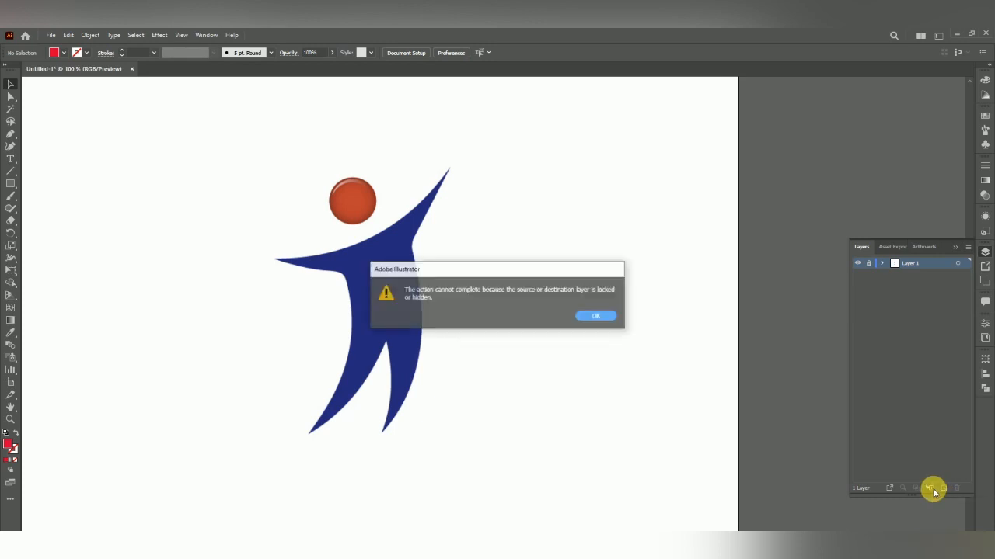
{"action": "key", "text": "Return"}
{"action": "left_click", "coordinate": [942, 488]}
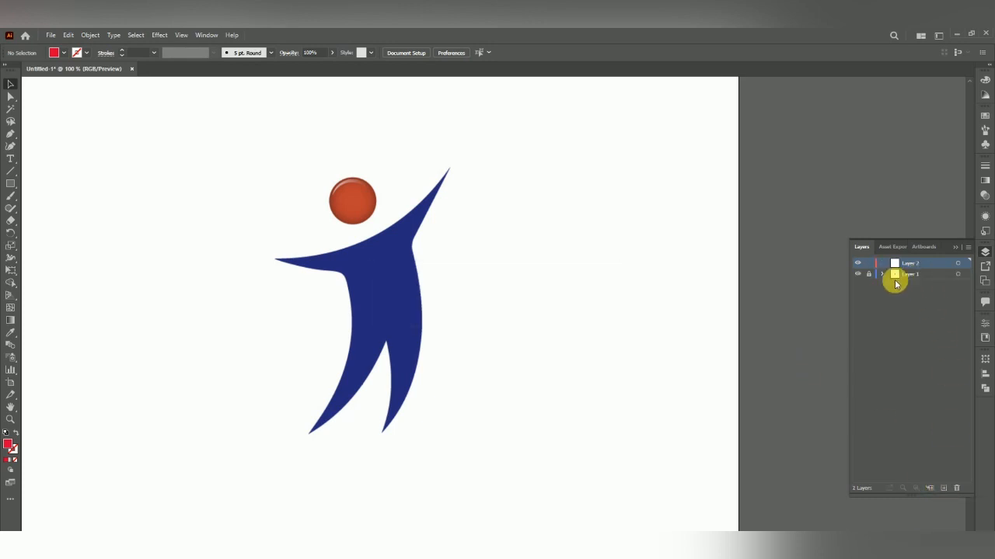
{"action": "left_click", "coordinate": [953, 246]}
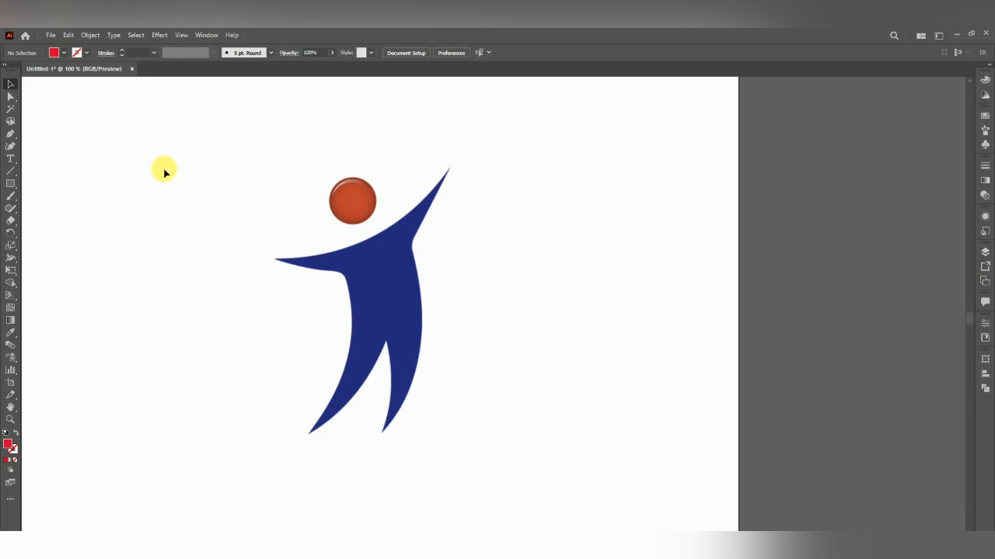
Select the Pen tool and set it to no fill with a red 1 pt stroke
{"action": "left_click", "coordinate": [9, 135]}
{"action": "left_click", "coordinate": [86, 53]}
{"action": "left_click", "coordinate": [37, 71]}
{"action": "left_click", "coordinate": [64, 53]}
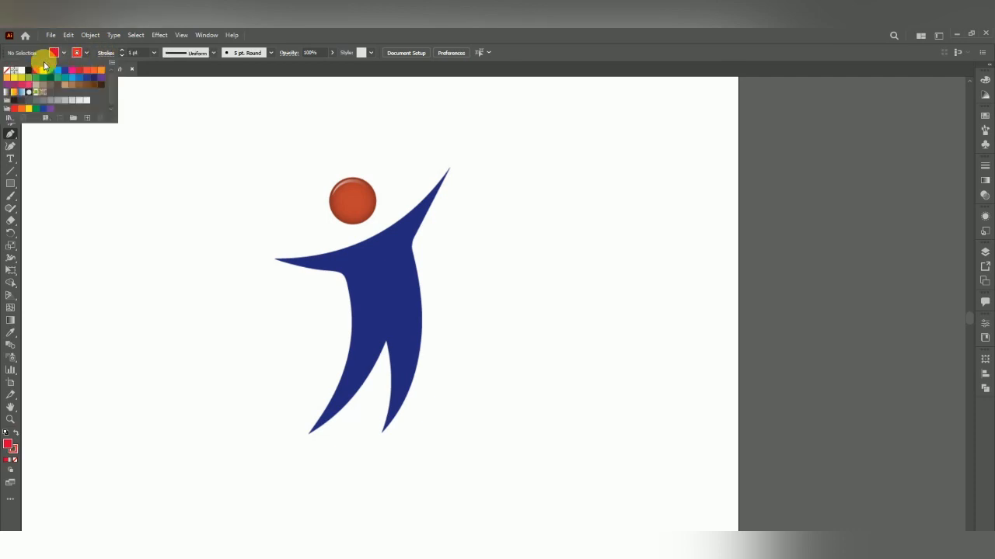
{"action": "left_click", "coordinate": [8, 70]}
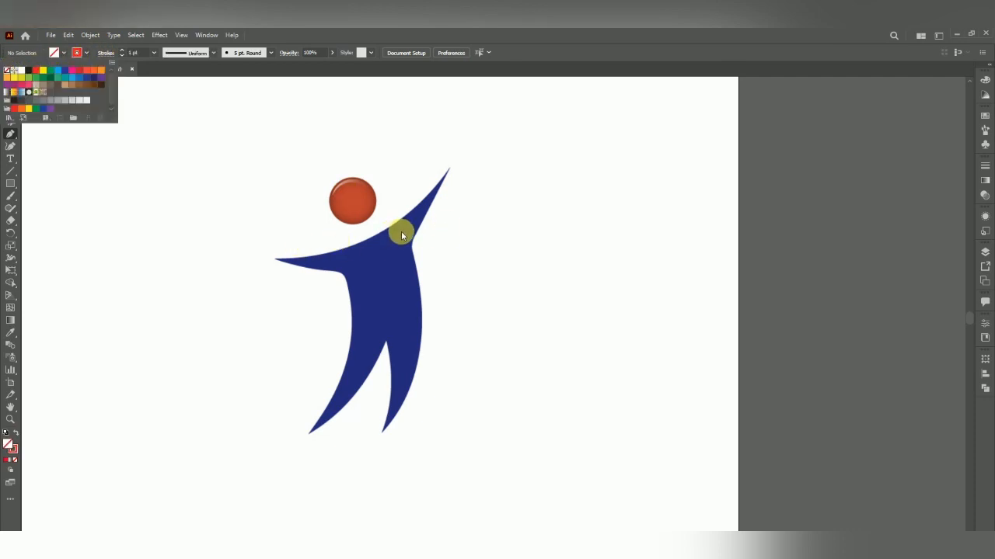
{"action": "key", "text": "Escape"}
Start a path with a first anchor at the tip of the figure's outstretched left arm
{"action": "scroll", "coordinate": [400, 184], "scroll_direction": "up", "scroll_amount": 2}
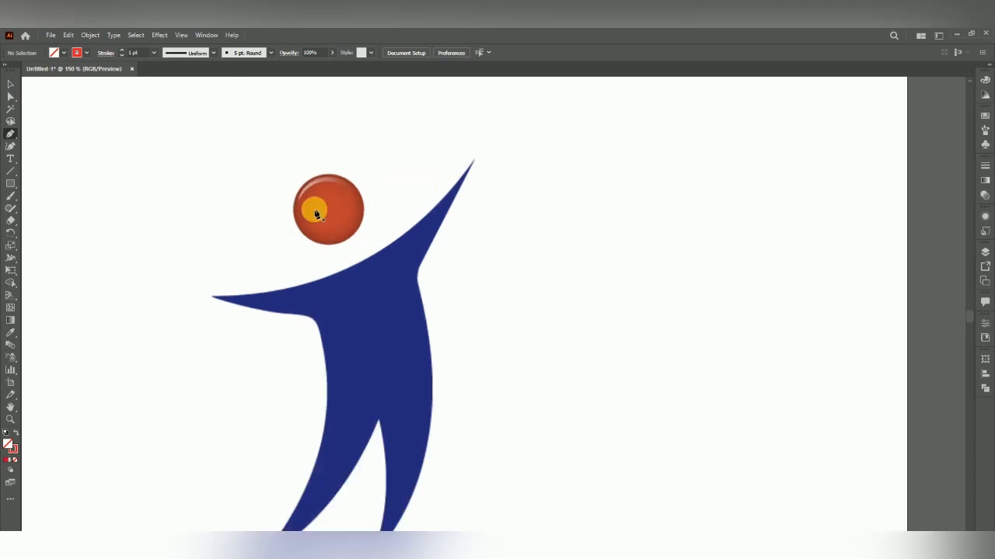
{"action": "scroll", "coordinate": [159, 237], "scroll_direction": "down", "scroll_amount": 1}
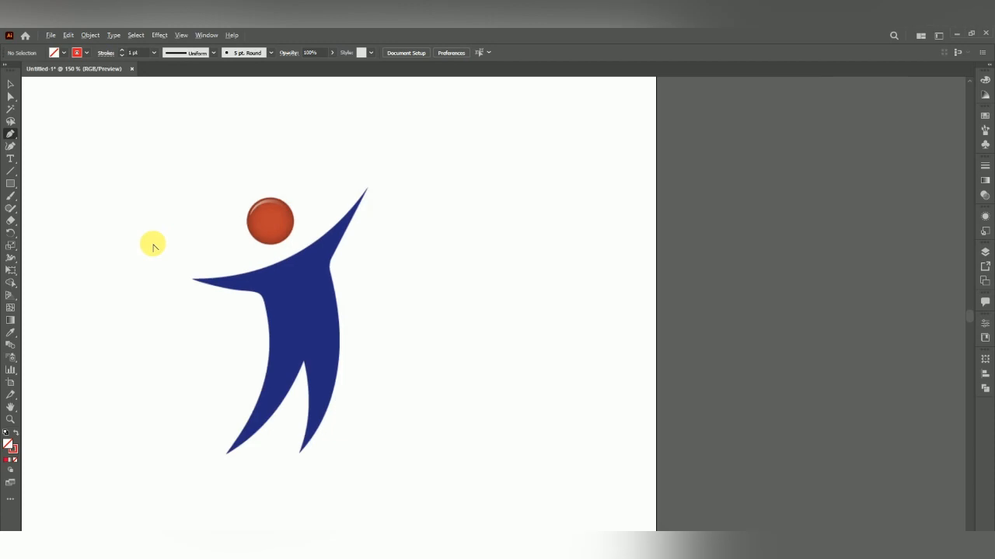
{"action": "scroll", "coordinate": [199, 282], "scroll_direction": "up", "scroll_amount": 1}
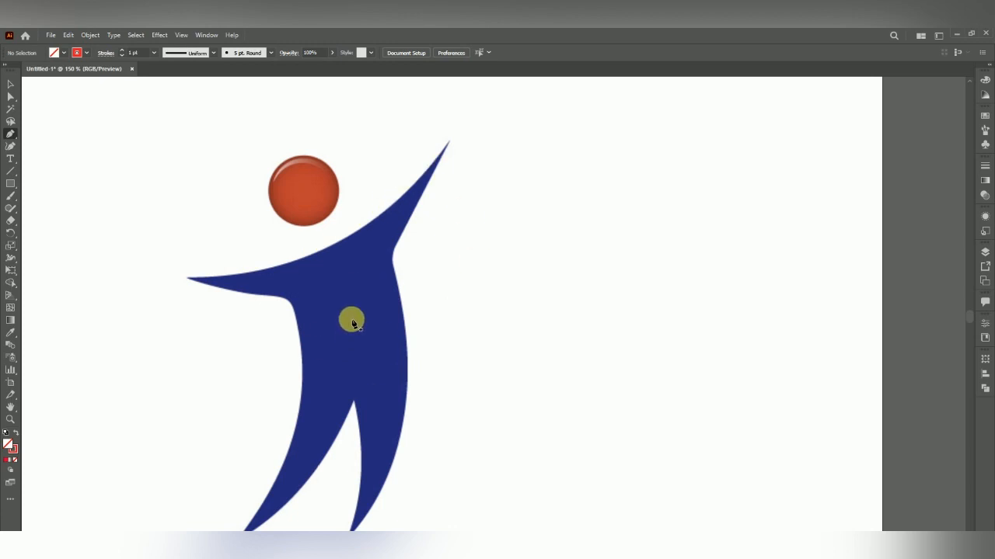
{"action": "left_click", "coordinate": [186, 278]}
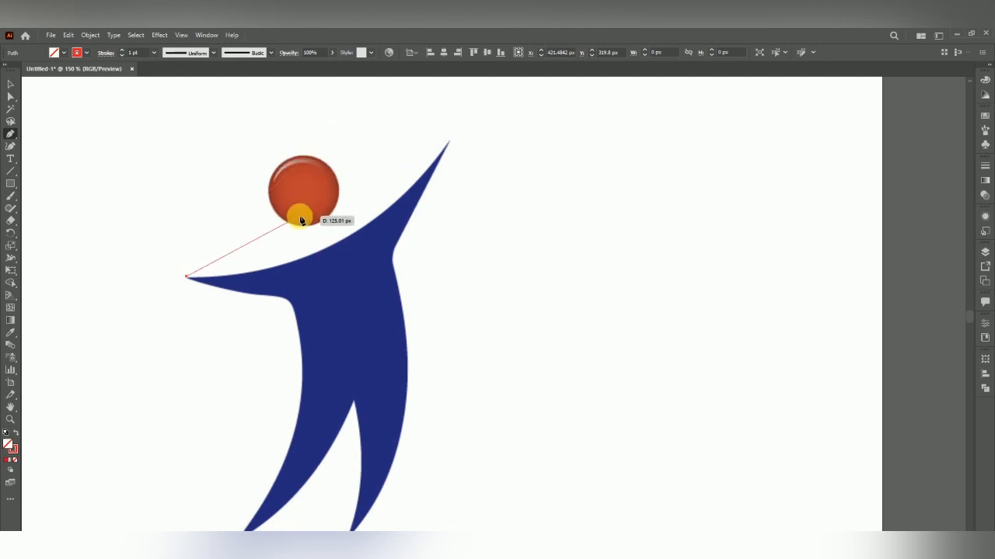
{"action": "key", "text": "super"}
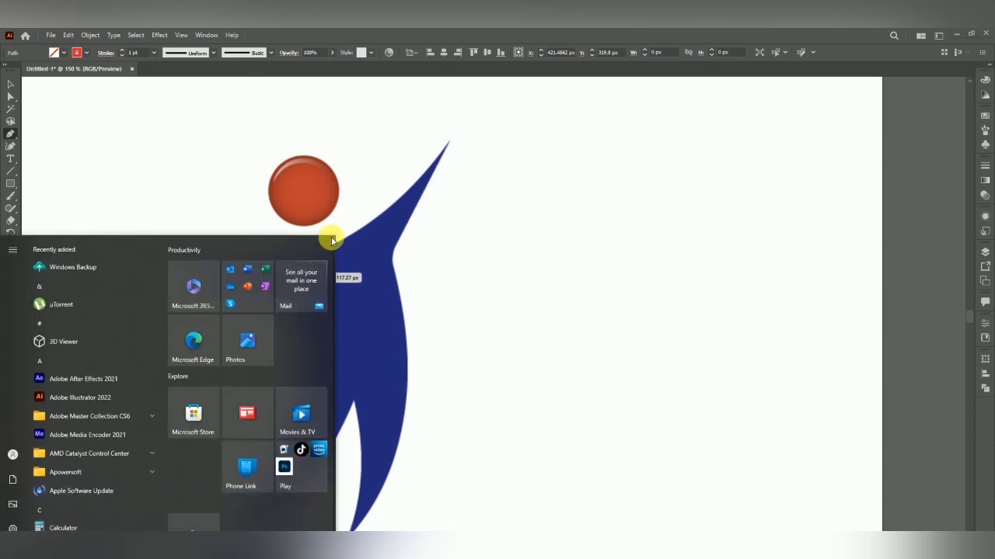
{"action": "key", "text": "super"}
Add a curved anchor at the raised hand's tip so the segment follows the shoulder's upper edge
{"action": "scroll", "coordinate": [354, 252], "scroll_direction": "down", "scroll_amount": 1}
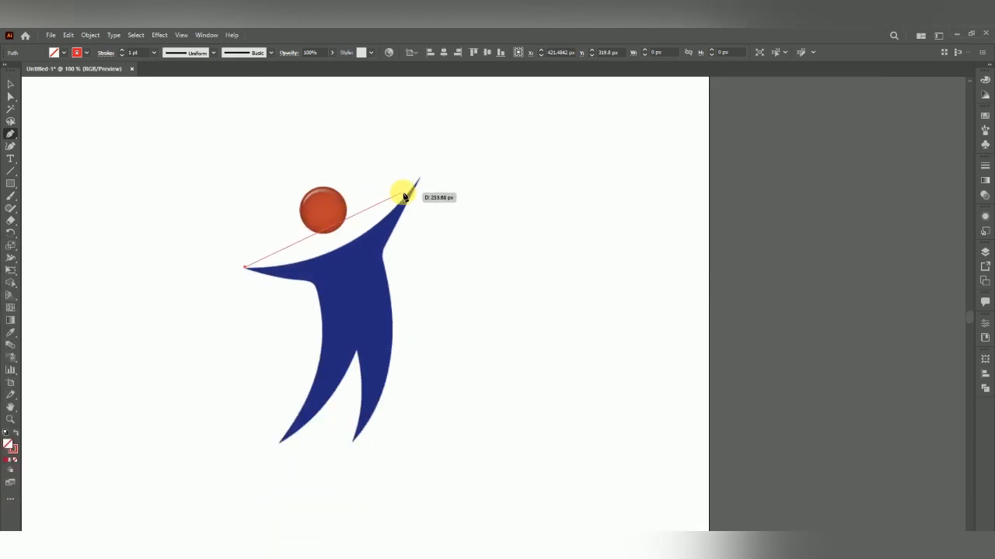
{"action": "scroll", "coordinate": [417, 178], "scroll_direction": "up", "scroll_amount": 2}
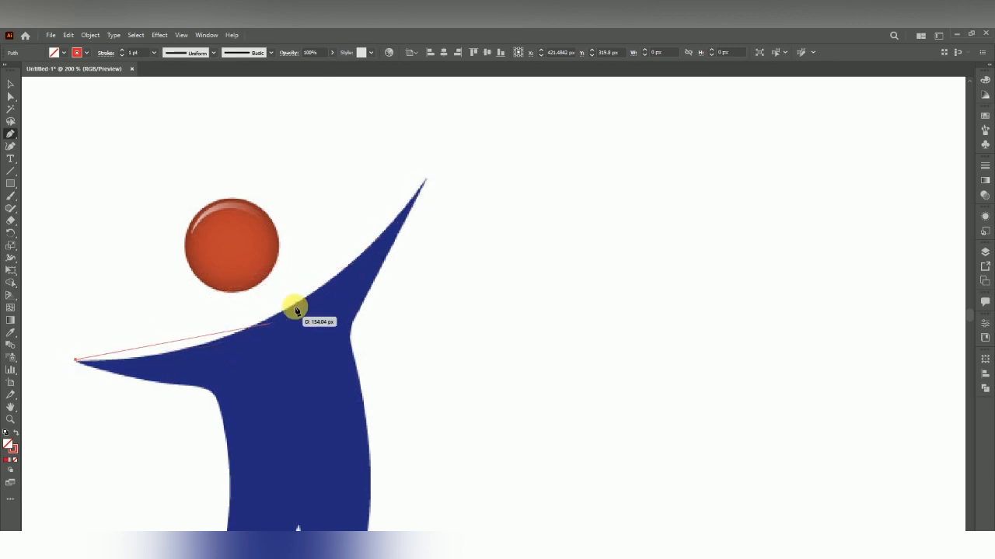
{"action": "scroll", "coordinate": [446, 255], "scroll_direction": "down", "scroll_amount": 1}
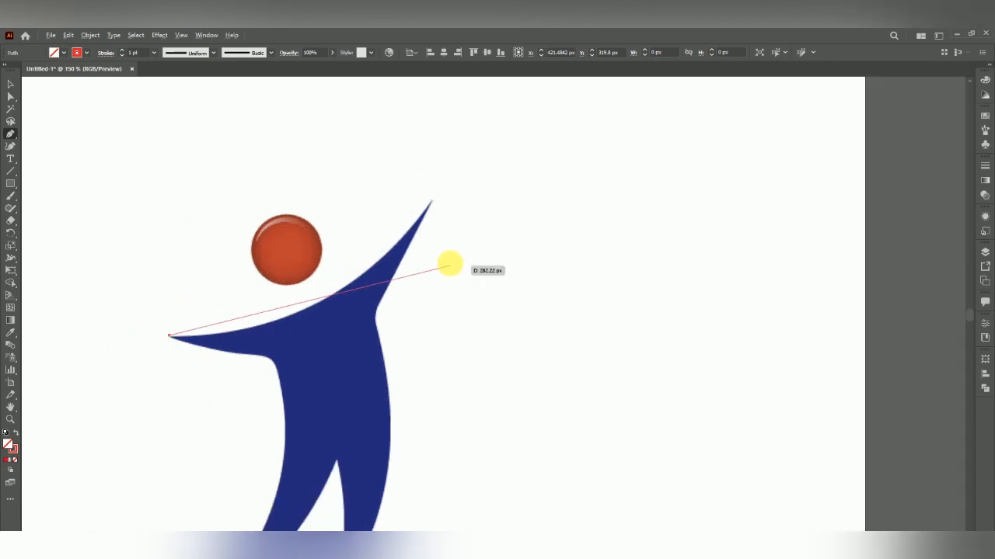
{"action": "left_click", "coordinate": [432, 202]}
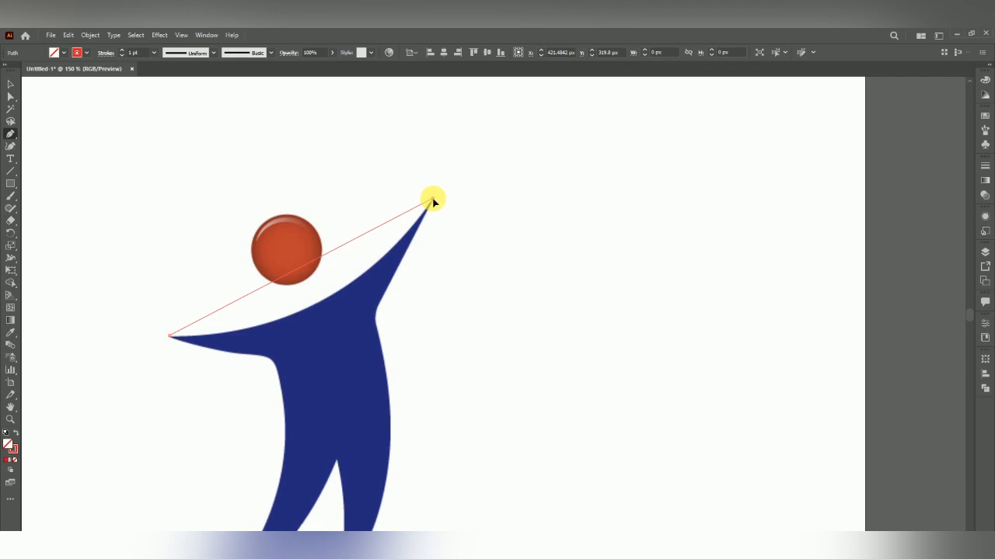
{"action": "left_click", "coordinate": [433, 202]}
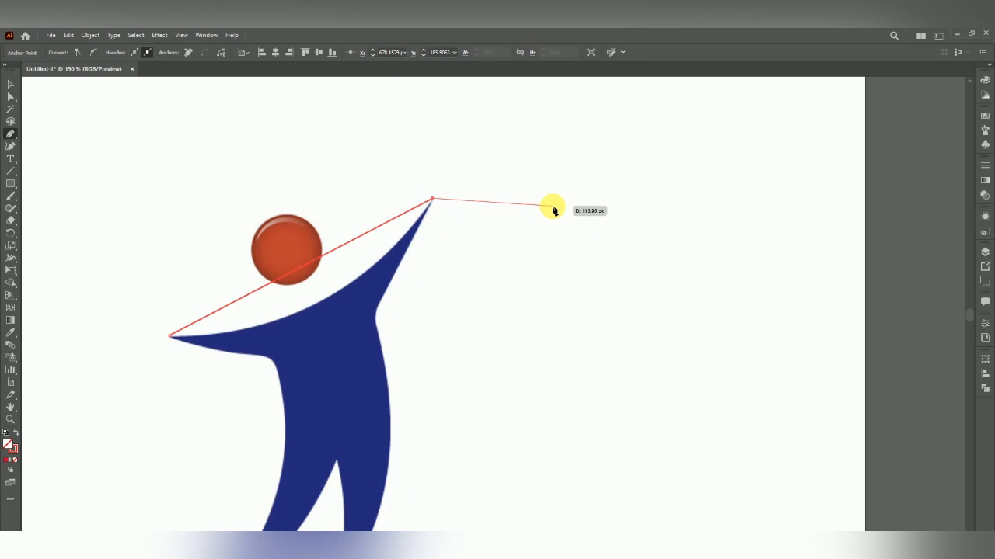
{"action": "key", "text": "Escape"}
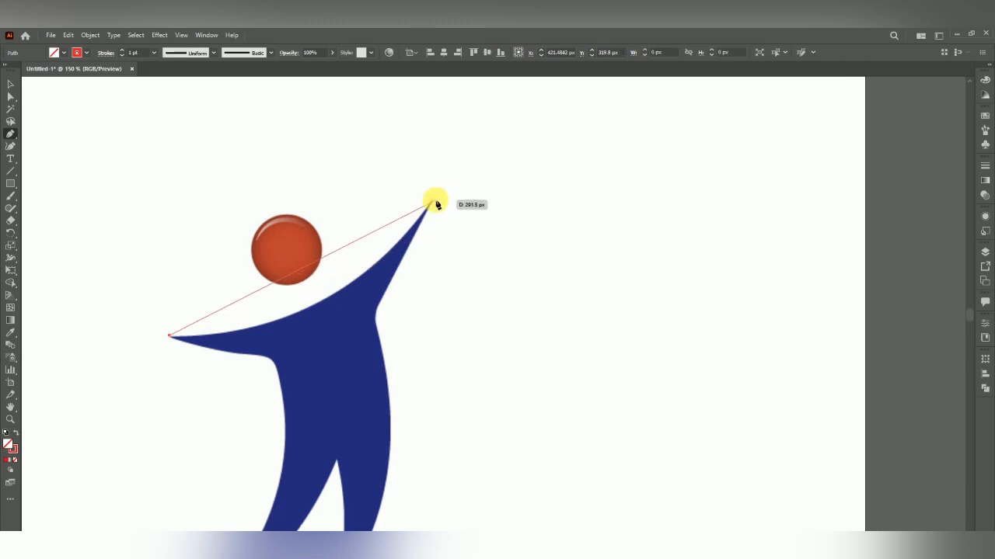
{"action": "left_click_drag", "start_coordinate": [432, 204], "coordinate": [472, 155]}
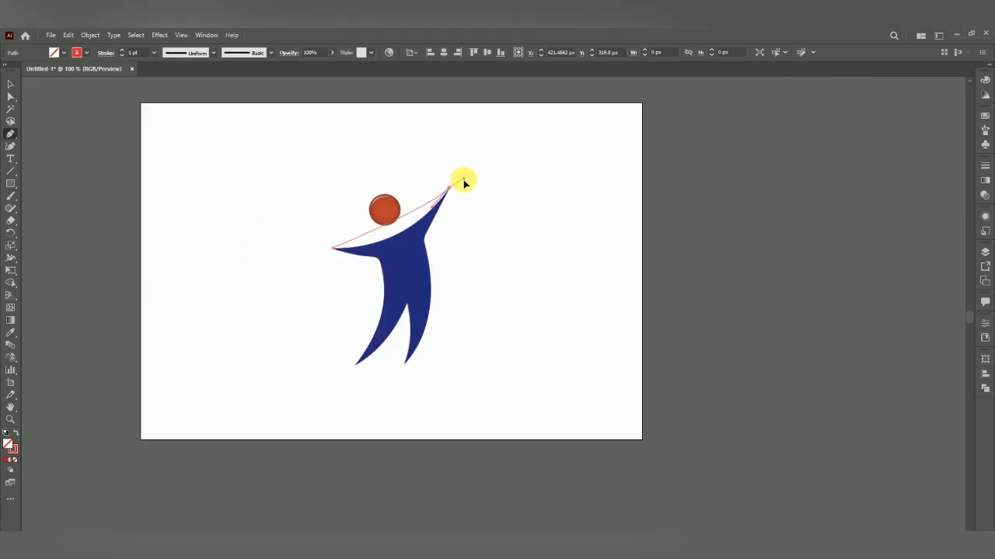
{"action": "left_click_drag", "start_coordinate": [463, 181], "coordinate": [427, 149]}
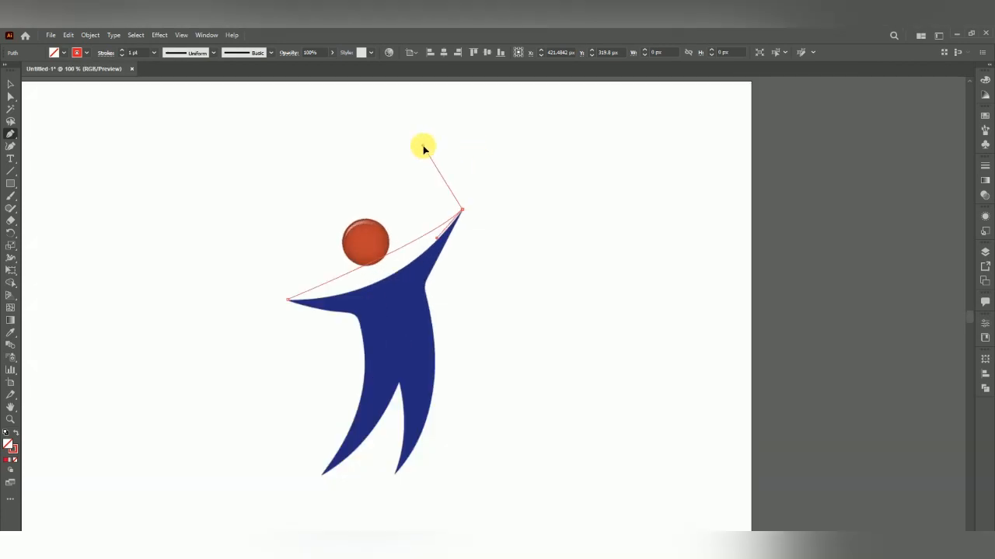
{"action": "left_click_drag", "start_coordinate": [422, 146], "coordinate": [526, 109]}
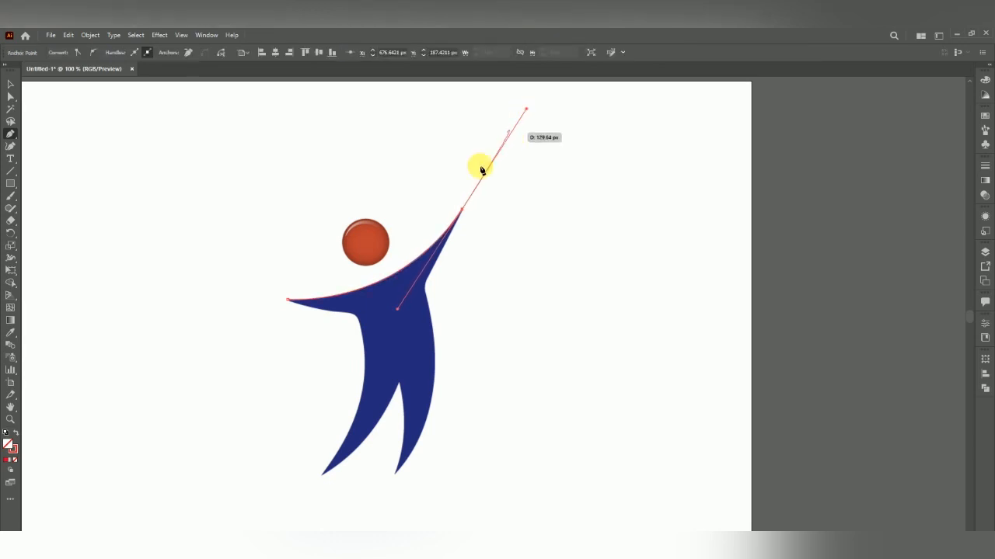
Convert the raised hand's tip anchor into a corner point
{"action": "scroll", "coordinate": [463, 244], "scroll_direction": "up", "scroll_amount": 1}
{"action": "scroll", "coordinate": [460, 207], "scroll_direction": "up", "scroll_amount": 1}
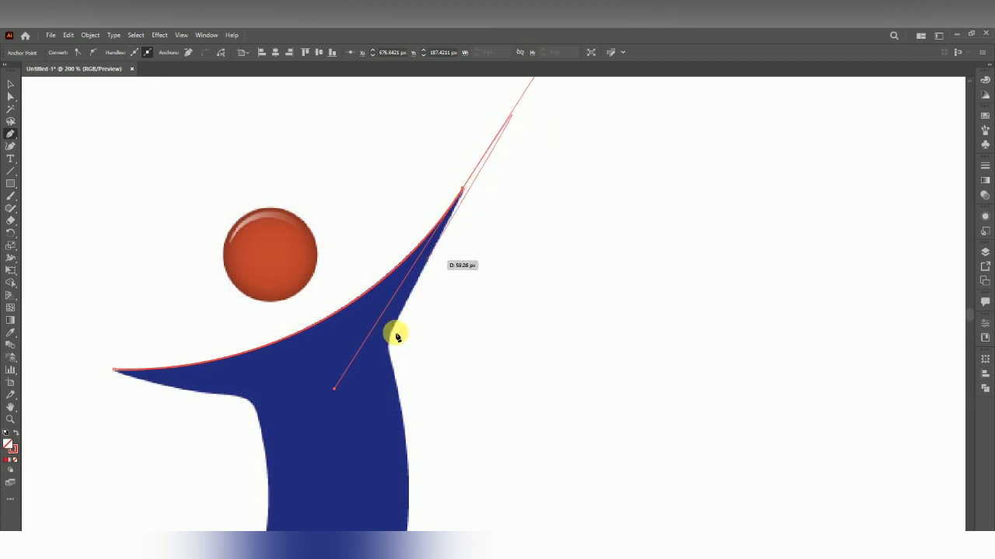
{"action": "left_click", "coordinate": [464, 192]}
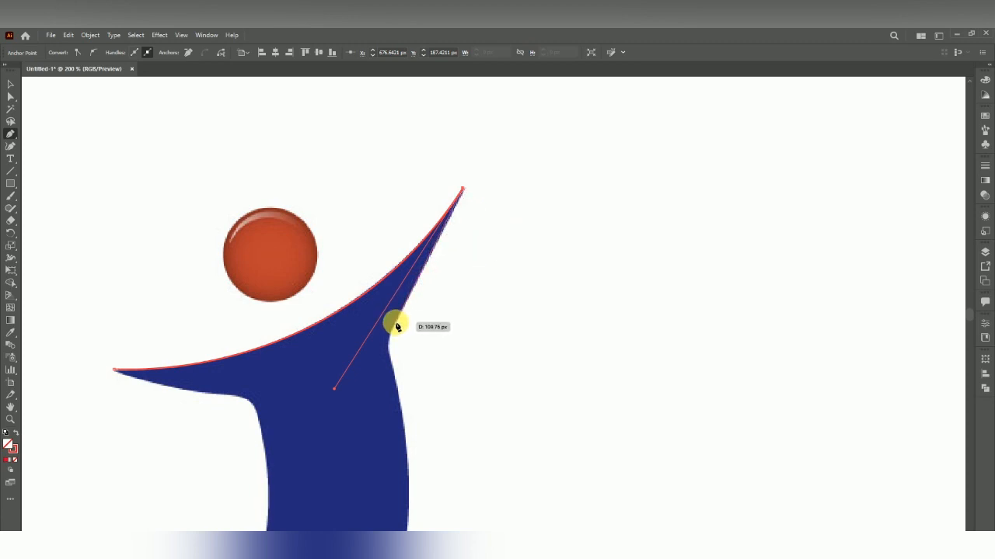
Add a curved anchor at the armpit where the raised arm meets the torso
{"action": "left_click", "coordinate": [396, 326]}
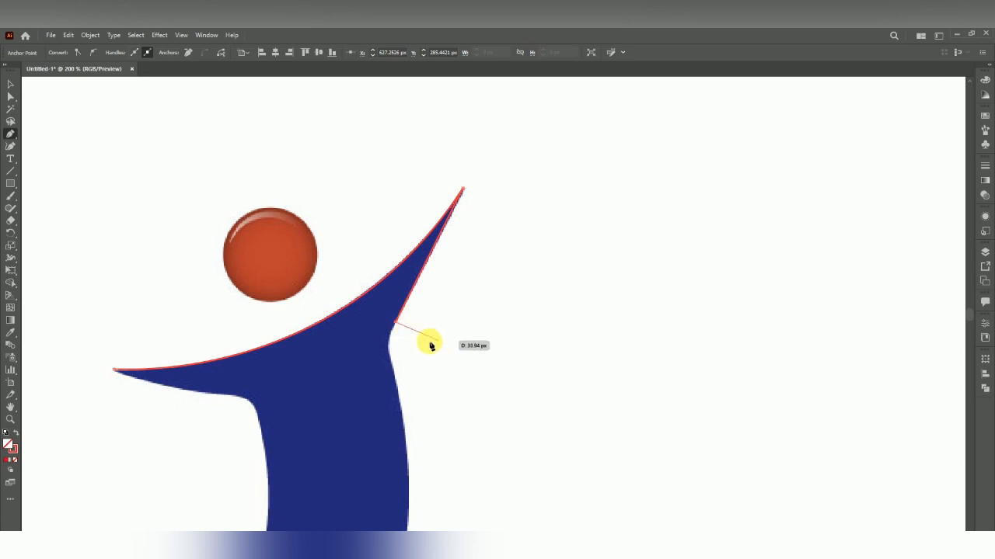
{"action": "left_click_drag", "start_coordinate": [395, 327], "coordinate": [393, 376]}
{"action": "left_click_drag", "start_coordinate": [404, 409], "coordinate": [402, 401]}
{"action": "scroll", "coordinate": [393, 279], "scroll_direction": "down", "scroll_amount": 2}
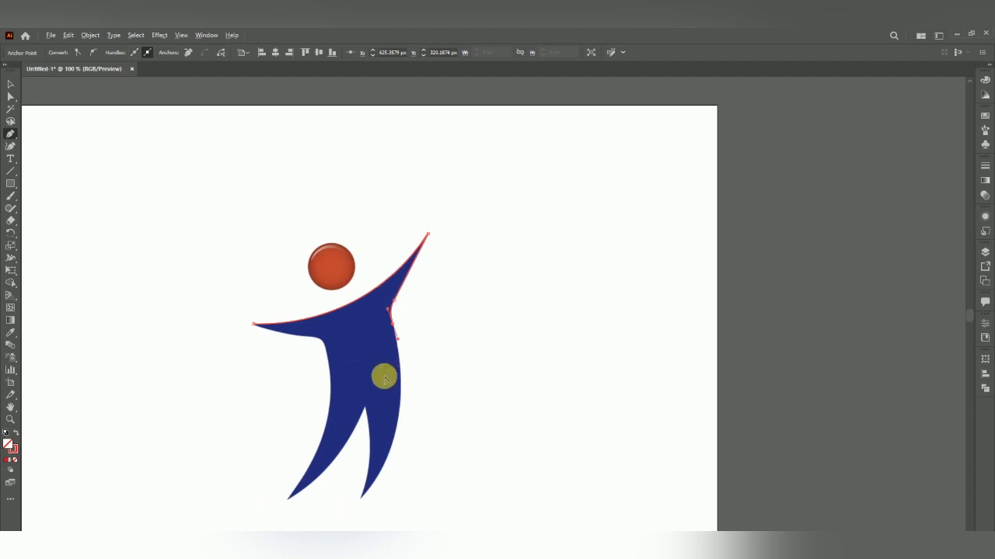
Continue the path down the torso's right edge to the right foot and up the inner leg, shaping curves to the outline
{"action": "scroll", "coordinate": [385, 375], "scroll_direction": "up", "scroll_amount": 1}
{"action": "scroll", "coordinate": [405, 389], "scroll_direction": "down", "scroll_amount": 2}
{"action": "scroll", "coordinate": [410, 351], "scroll_direction": "up", "scroll_amount": 1}
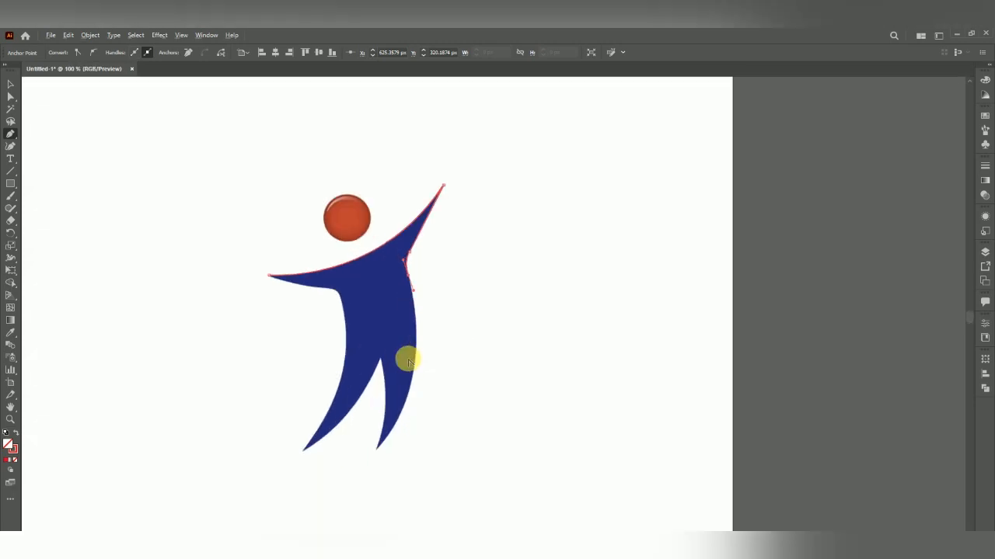
{"action": "left_click", "coordinate": [411, 285]}
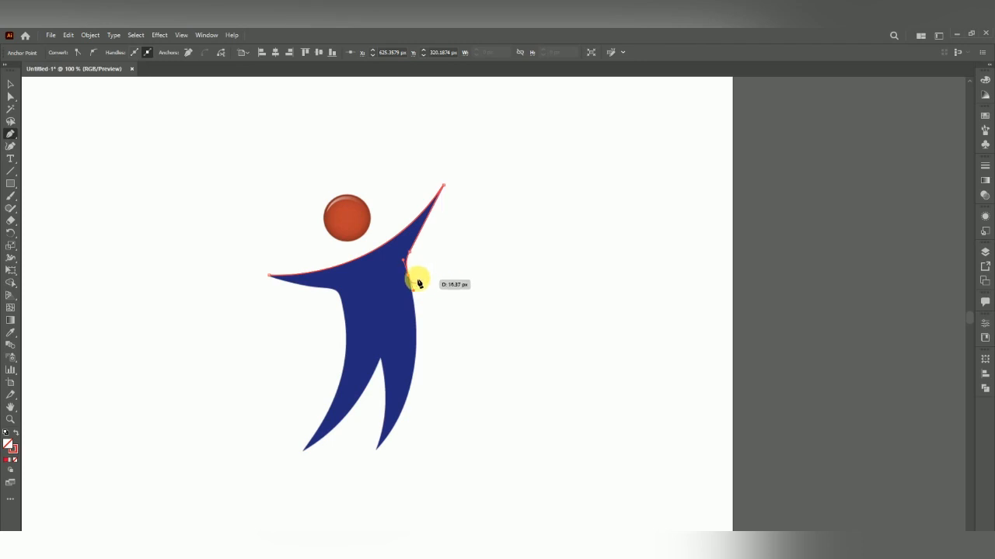
{"action": "left_click_drag", "start_coordinate": [413, 282], "coordinate": [381, 363]}
{"action": "left_click", "coordinate": [380, 361]}
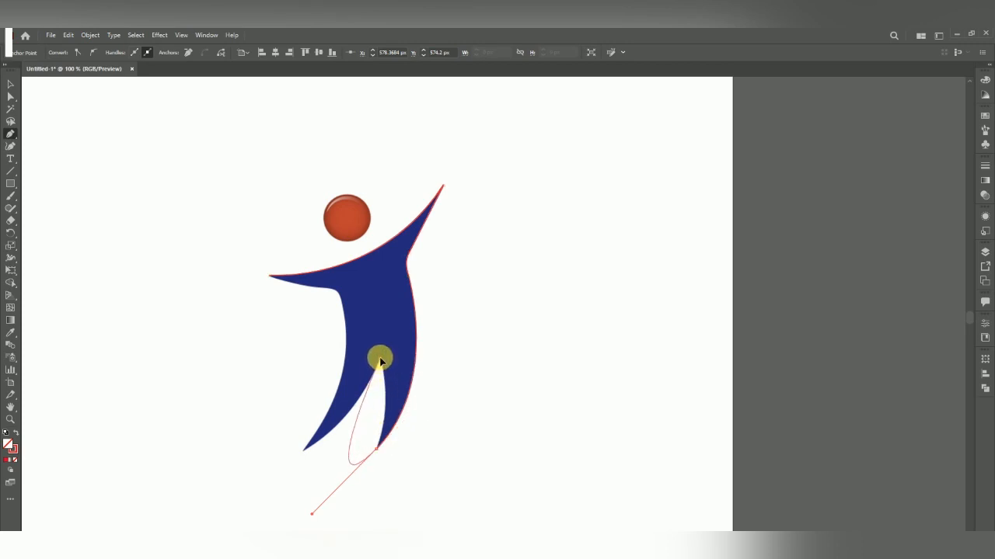
{"action": "left_click_drag", "start_coordinate": [351, 453], "coordinate": [381, 390]}
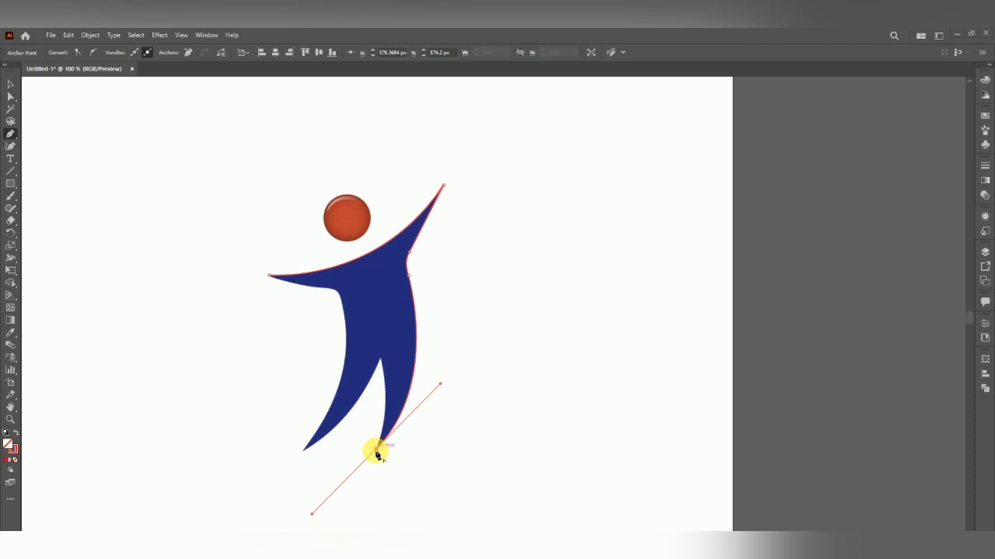
{"action": "left_click_drag", "start_coordinate": [376, 453], "coordinate": [390, 360]}
Place a curved anchor at the left foot's tip and convert it into a corner point
{"action": "left_click_drag", "start_coordinate": [303, 449], "coordinate": [244, 478]}
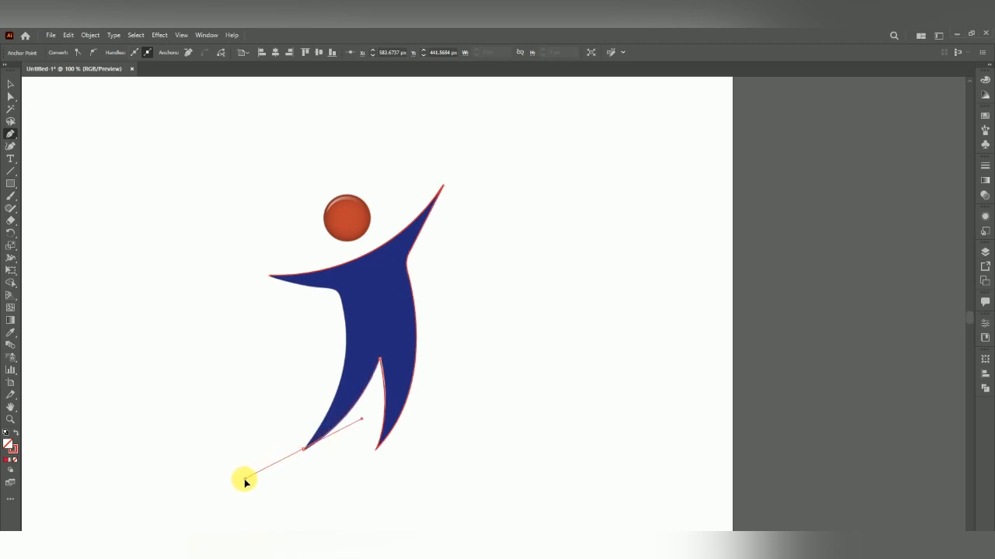
{"action": "left_click", "coordinate": [303, 449]}
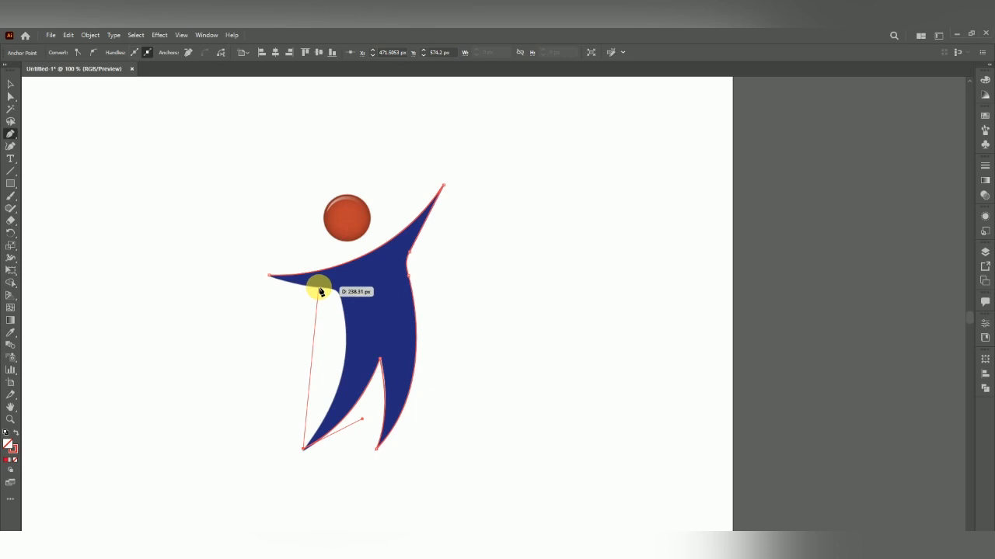
{"action": "left_click_drag", "start_coordinate": [318, 288], "coordinate": [249, 231]}
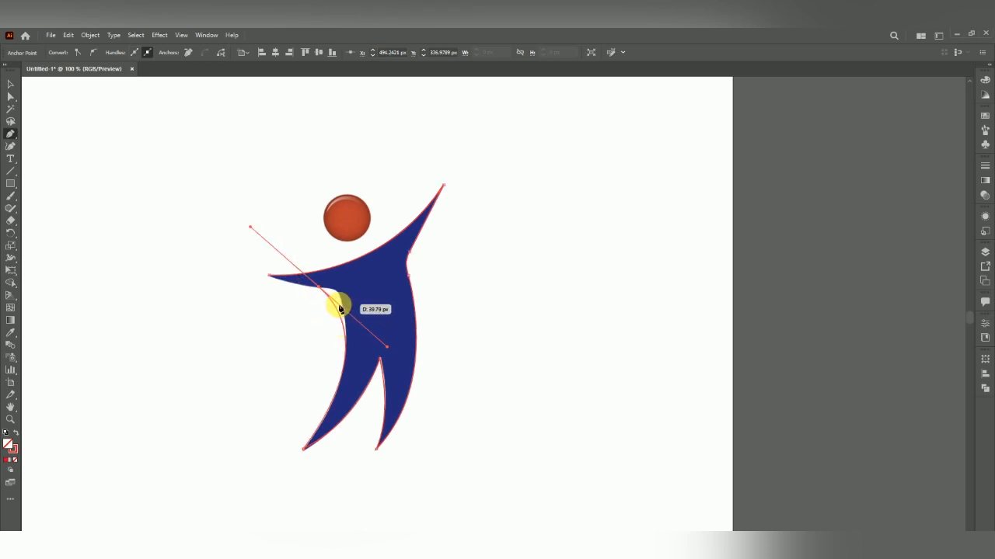
{"action": "left_click_drag", "start_coordinate": [332, 301], "coordinate": [321, 283]}
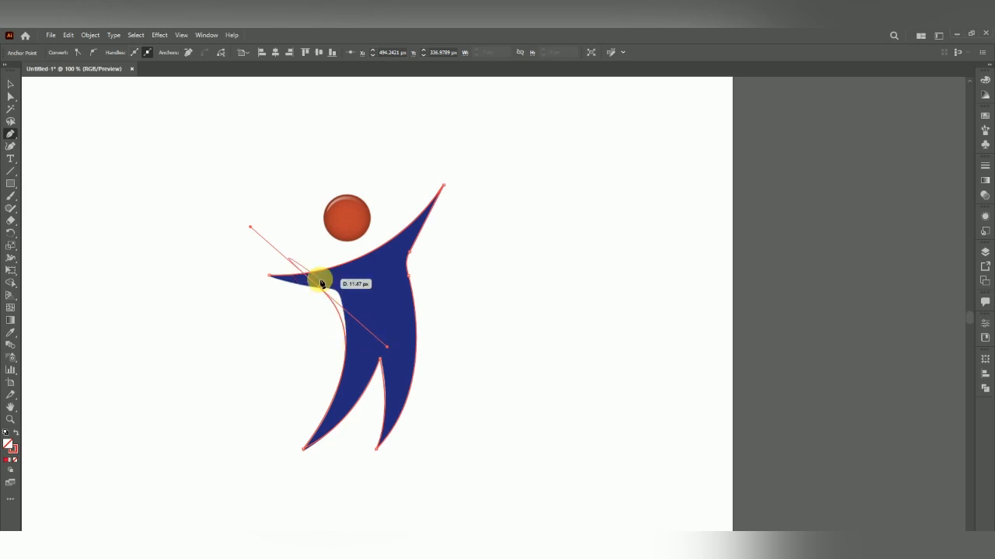
{"action": "key", "text": "ctrl+z"}
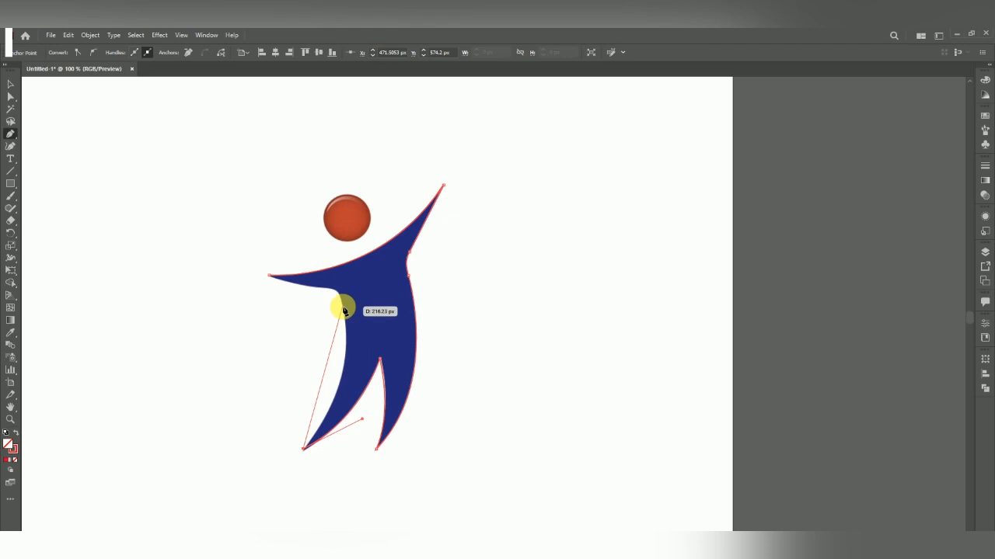
Add curved anchors at the armpit and under the left arm, then close the path at the left hand's tip
{"action": "left_click_drag", "start_coordinate": [343, 311], "coordinate": [325, 227]}
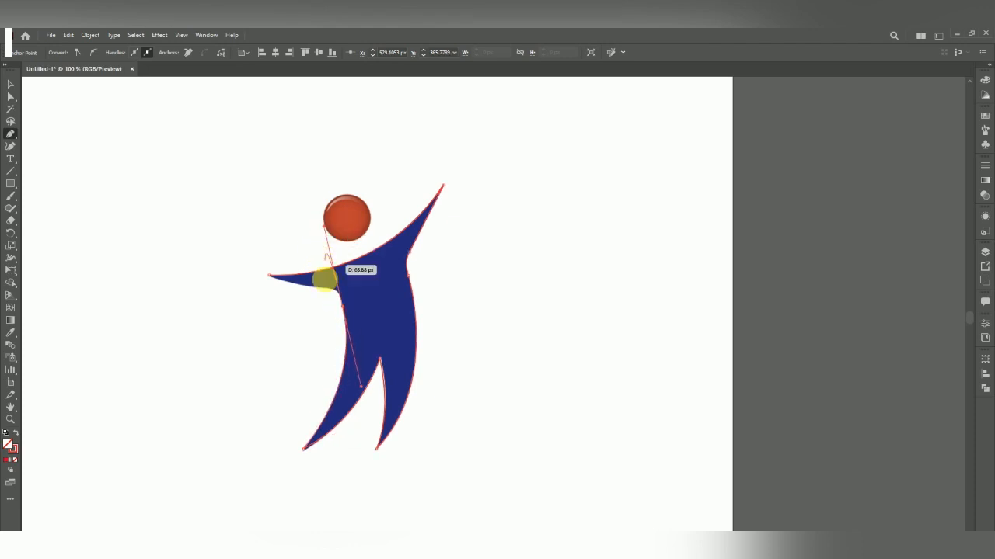
{"action": "left_click_drag", "start_coordinate": [318, 287], "coordinate": [294, 288]}
{"action": "left_click", "coordinate": [317, 287]}
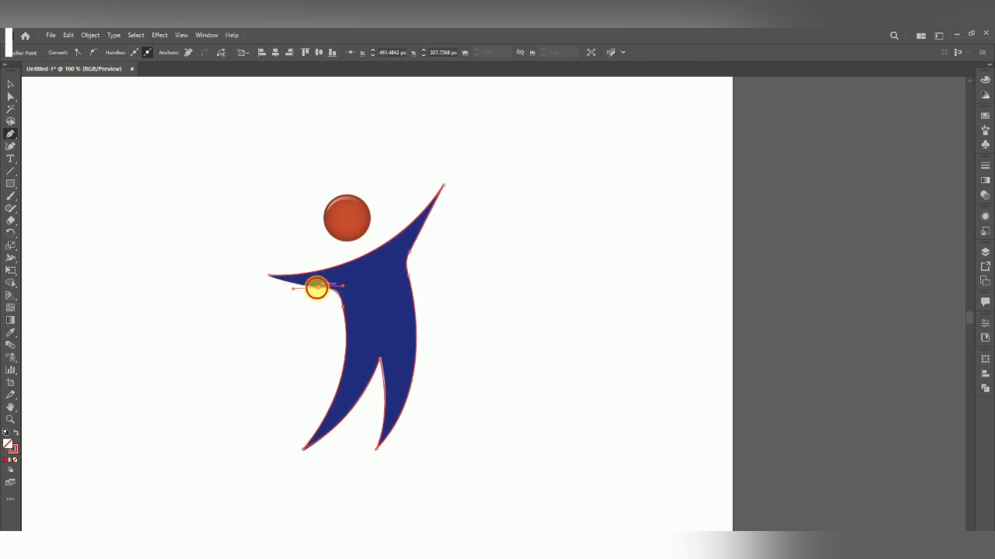
{"action": "left_click", "coordinate": [267, 276]}
{"action": "left_click_drag", "start_coordinate": [265, 271], "coordinate": [265, 271]}
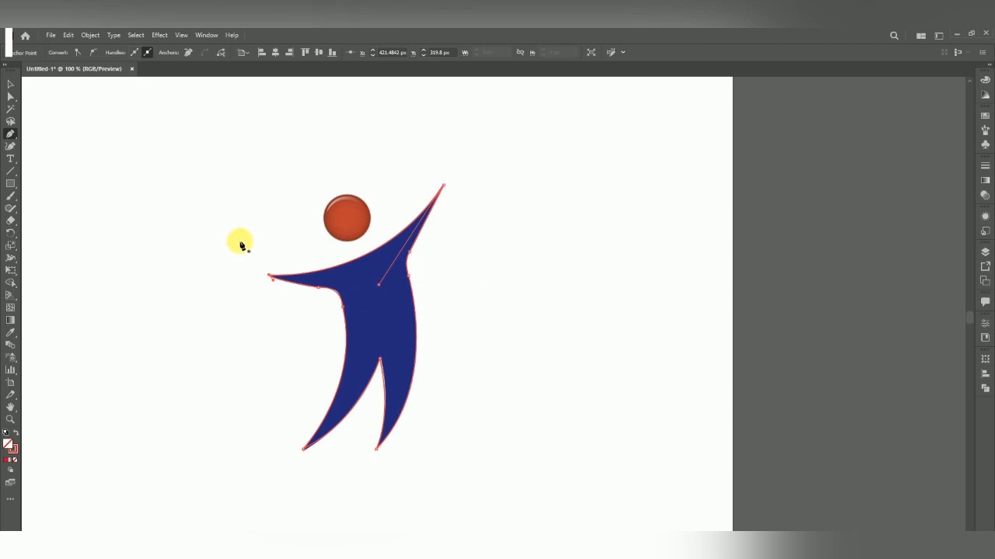
Move the traced path beside the original logo and swap its stroke colour to the fill
{"action": "left_click", "coordinate": [10, 84]}
{"action": "left_click_drag", "start_coordinate": [337, 293], "coordinate": [538, 293]}
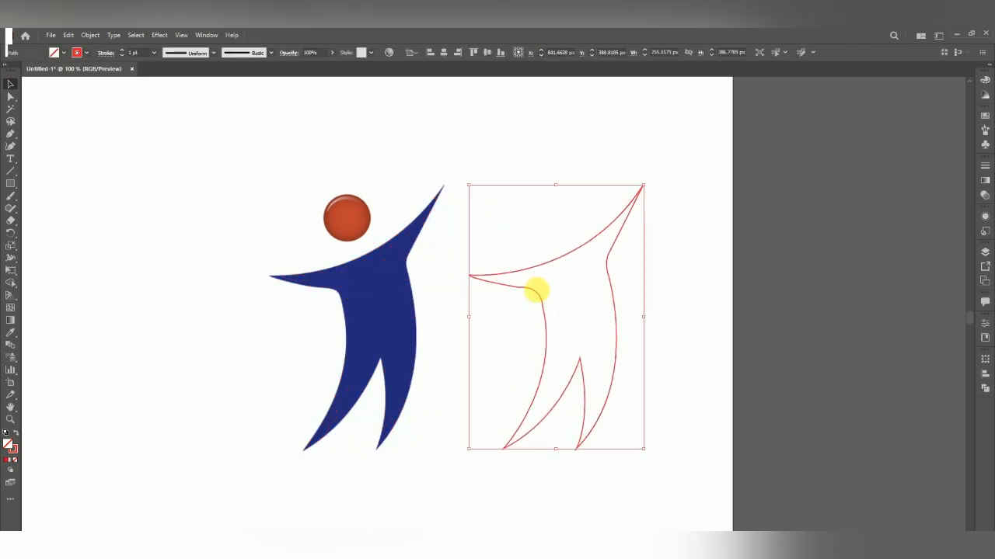
{"action": "key", "text": "shift+x"}
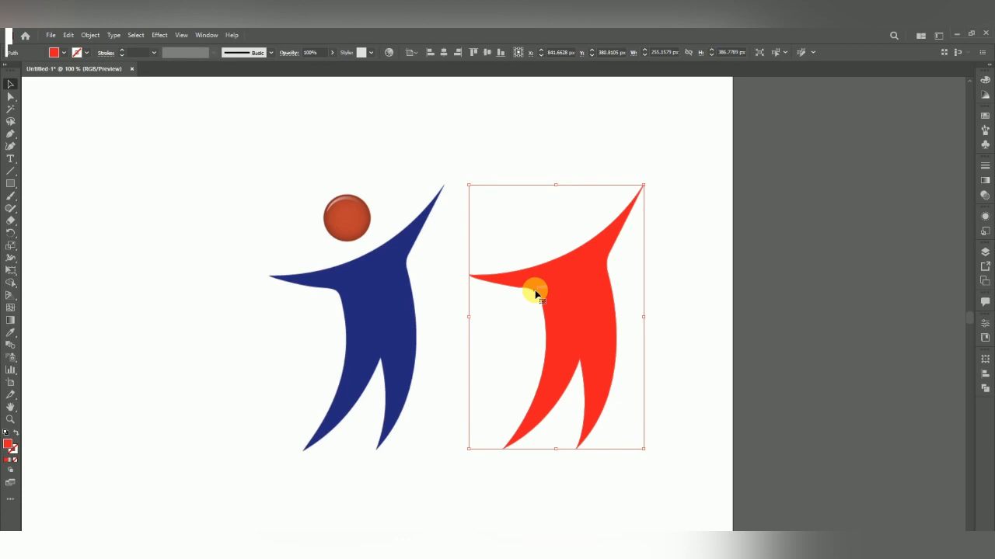
Sample the logo's blue into the traced shape with the Eyedropper, nudge it slightly, and deselect
{"action": "key", "text": "i"}
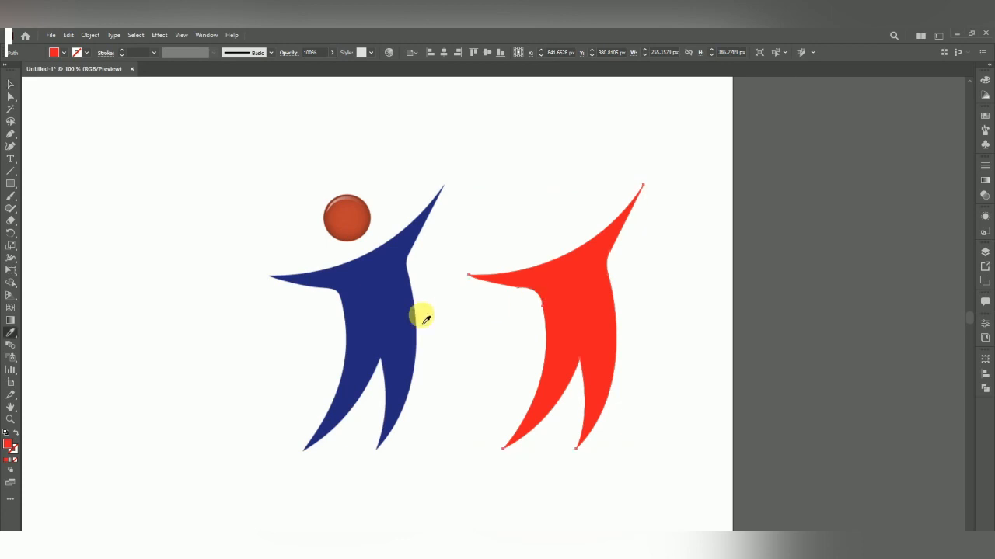
{"action": "left_click", "coordinate": [391, 326]}
{"action": "key", "text": "v"}
{"action": "left_click_drag", "start_coordinate": [557, 302], "coordinate": [539, 297]}
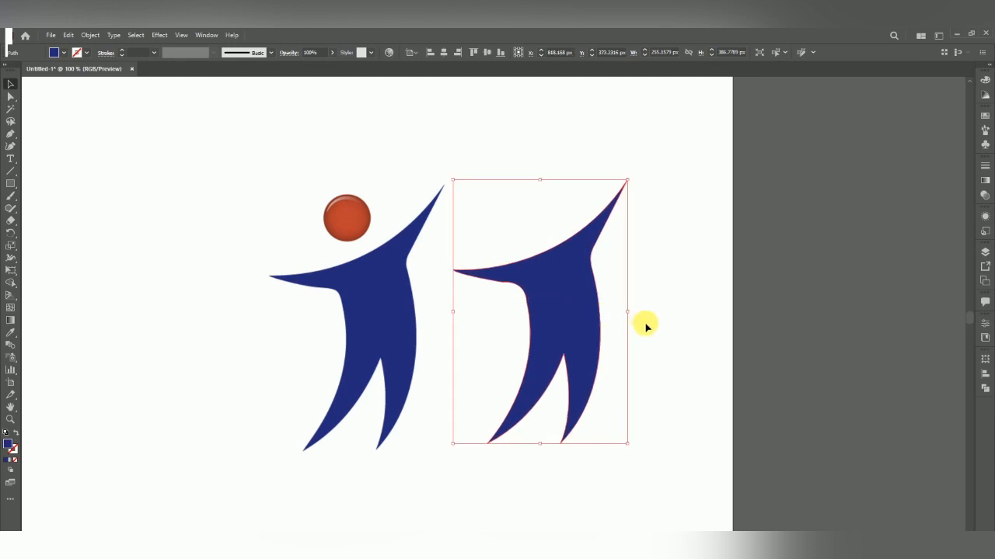
{"action": "left_click", "coordinate": [643, 326]}
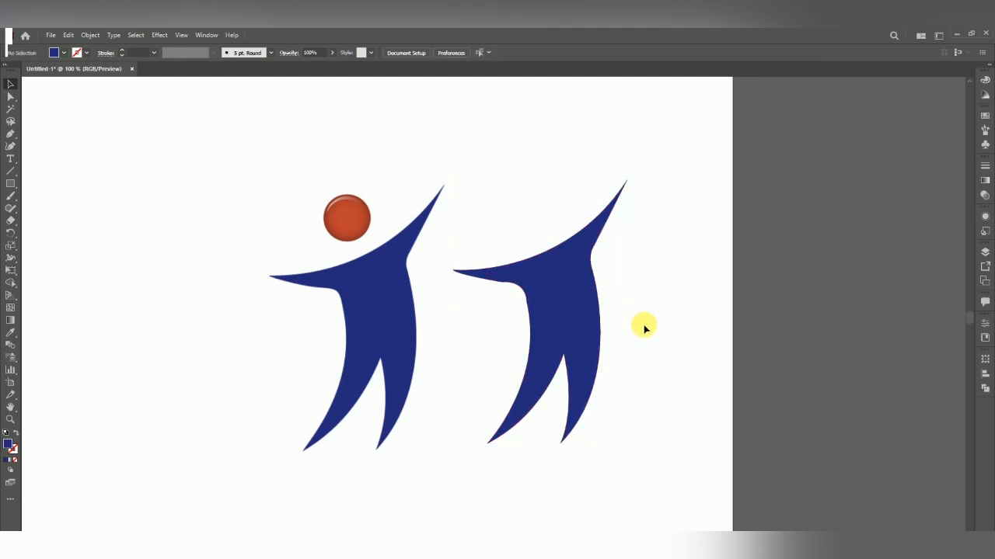
Convert the armpit anchor of the traced shape into a smooth point
{"action": "scroll", "coordinate": [588, 225], "scroll_direction": "up", "scroll_amount": 1}
{"action": "scroll", "coordinate": [477, 184], "scroll_direction": "down", "scroll_amount": 1}
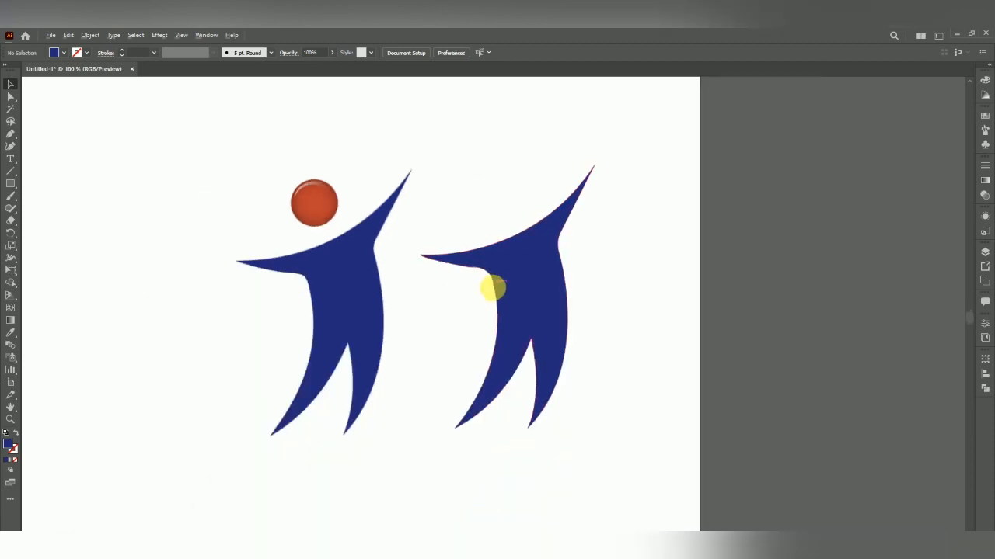
{"action": "scroll", "coordinate": [490, 291], "scroll_direction": "up", "scroll_amount": 1}
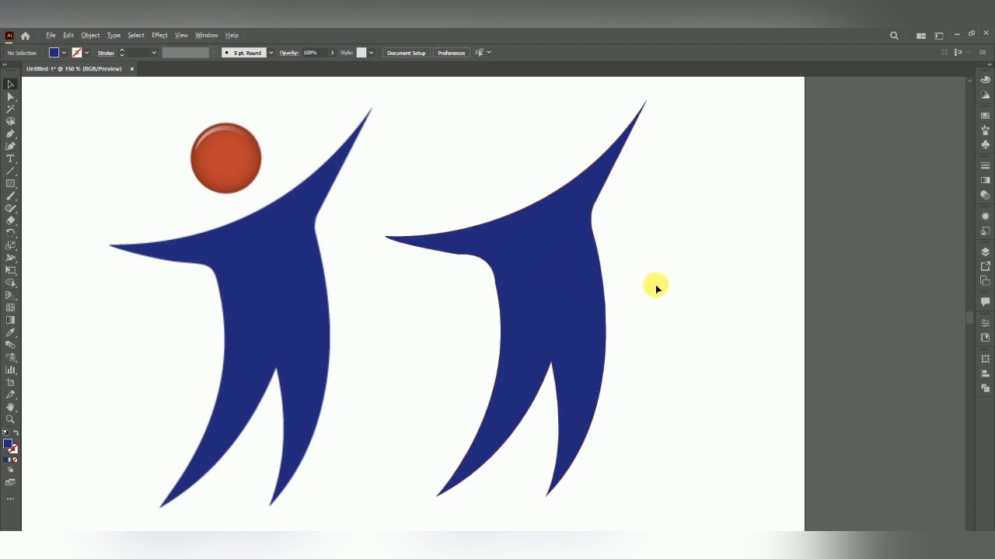
{"action": "scroll", "coordinate": [655, 285], "scroll_direction": "up", "scroll_amount": 1}
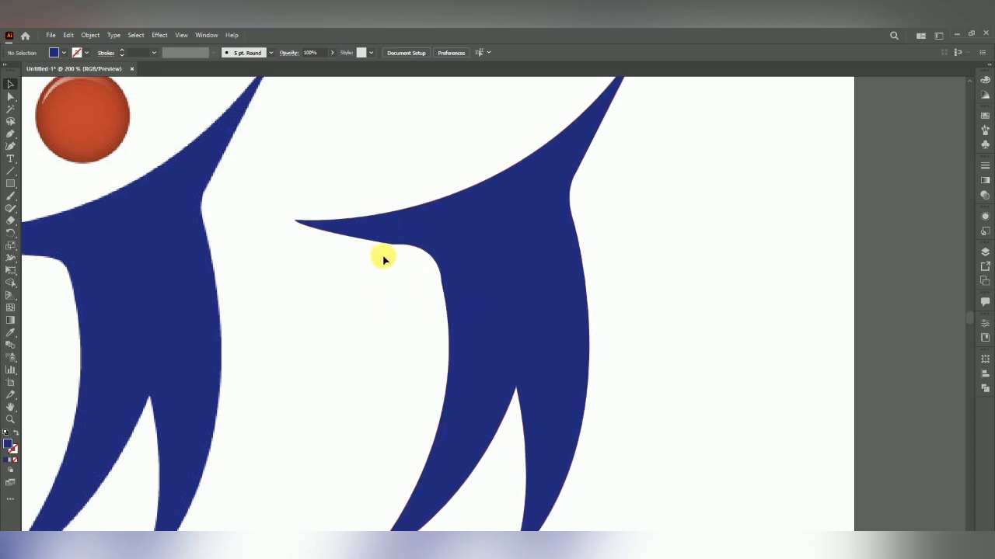
{"action": "scroll", "coordinate": [493, 269], "scroll_direction": "down", "scroll_amount": 1}
{"action": "scroll", "coordinate": [127, 265], "scroll_direction": "up", "scroll_amount": 1}
{"action": "scroll", "coordinate": [207, 300], "scroll_direction": "down", "scroll_amount": 1}
{"action": "scroll", "coordinate": [493, 264], "scroll_direction": "up", "scroll_amount": 1}
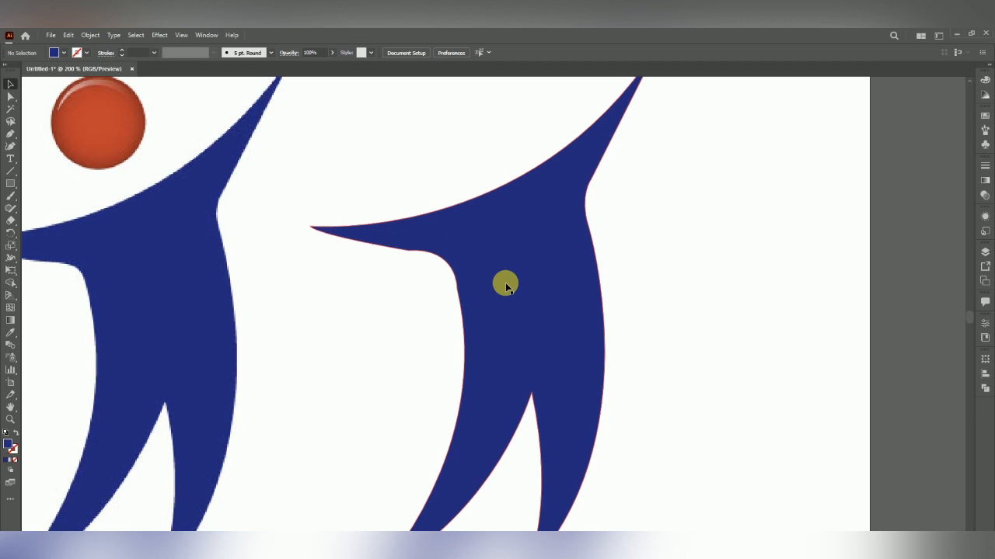
{"action": "left_click", "coordinate": [505, 288]}
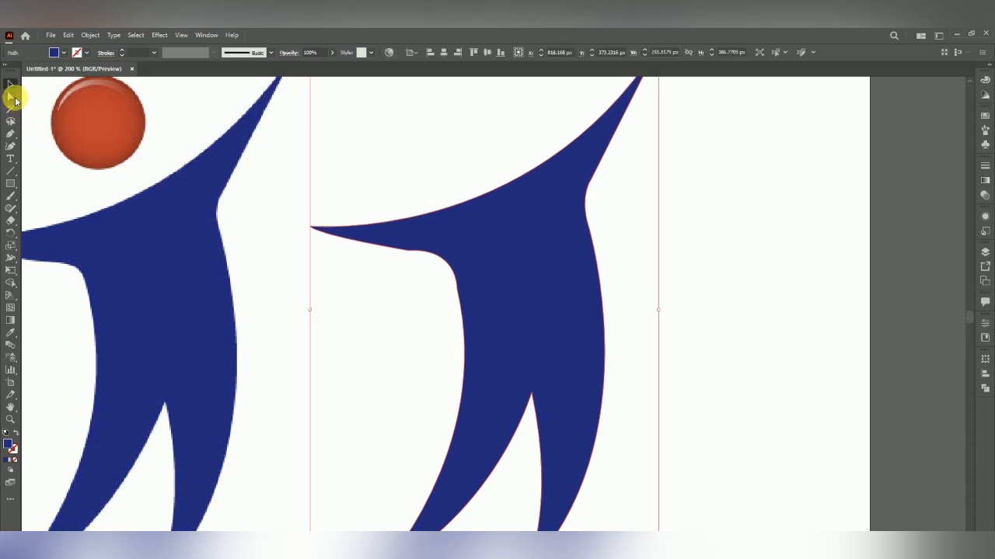
{"action": "left_click", "coordinate": [13, 97]}
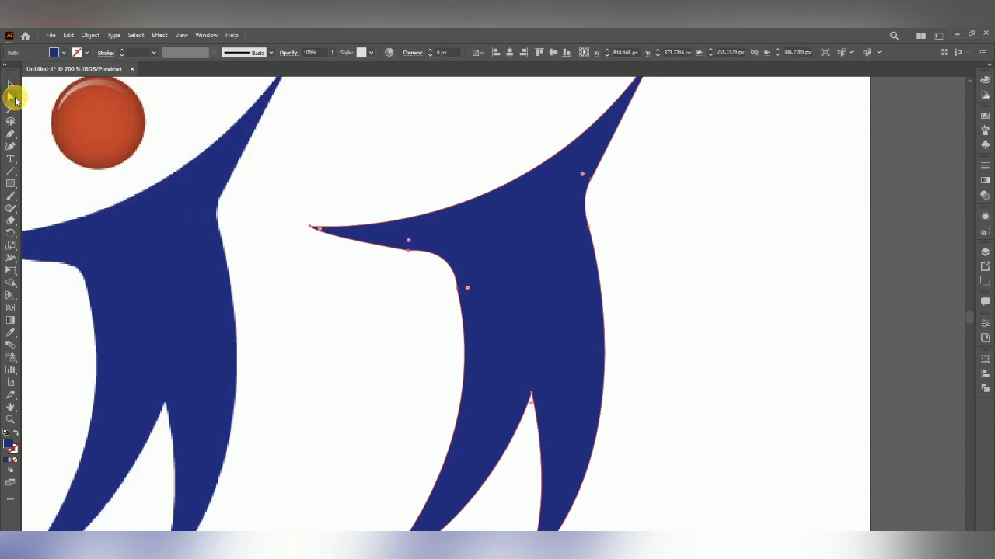
{"action": "left_click", "coordinate": [459, 291]}
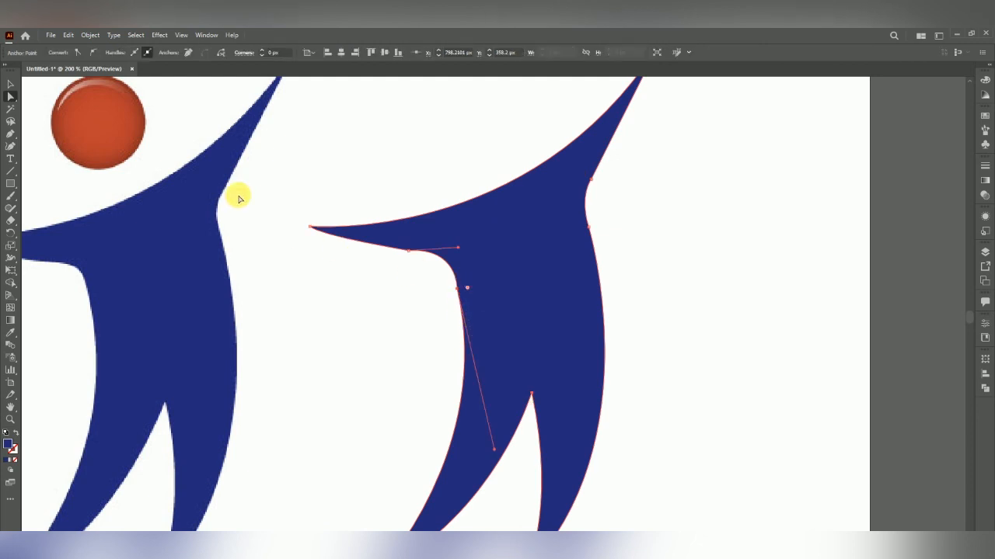
{"action": "left_click", "coordinate": [94, 53]}
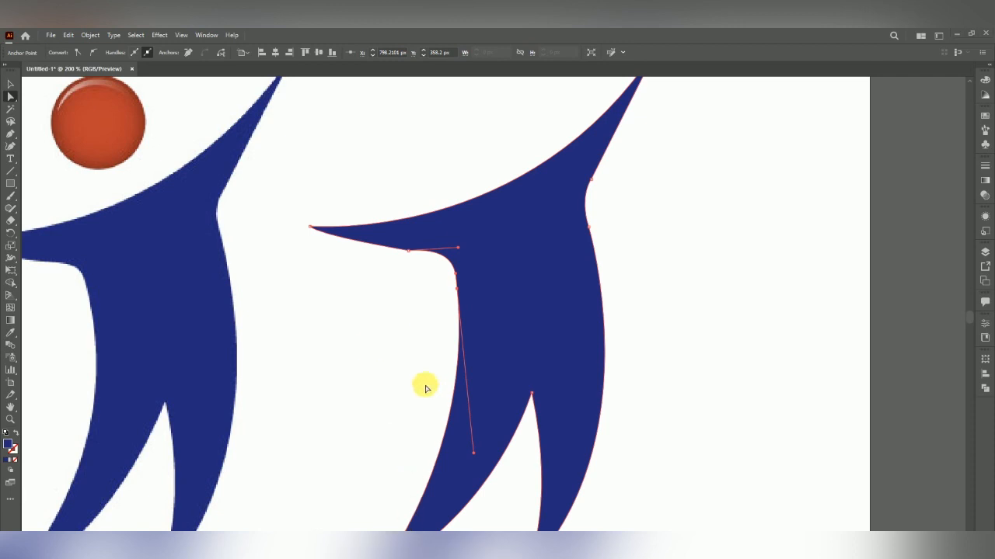
Adjust the armpit anchor's position and handles to smooth the underarm curve of the traced shape
{"action": "left_click", "coordinate": [408, 253]}
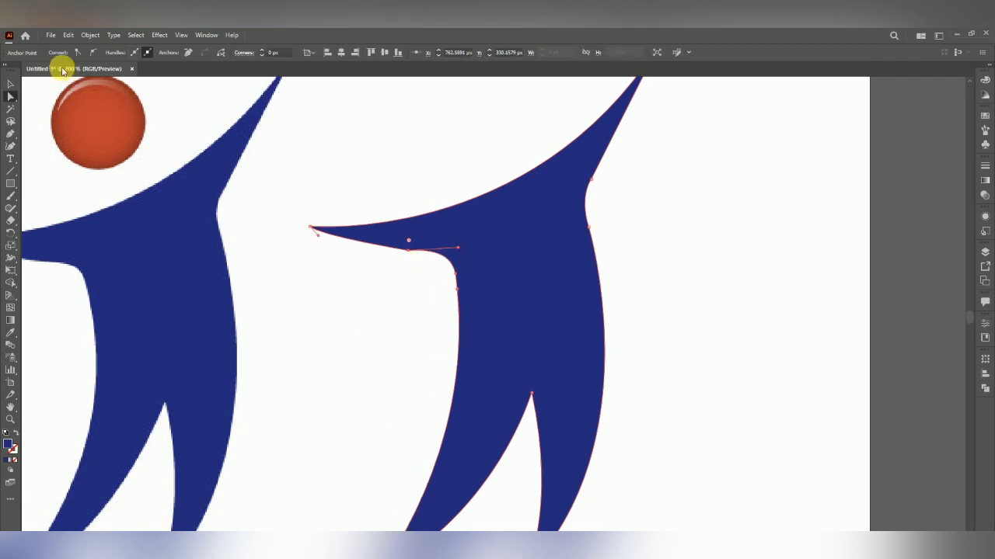
{"action": "left_click", "coordinate": [384, 322]}
{"action": "key", "text": "ctrl+minus"}
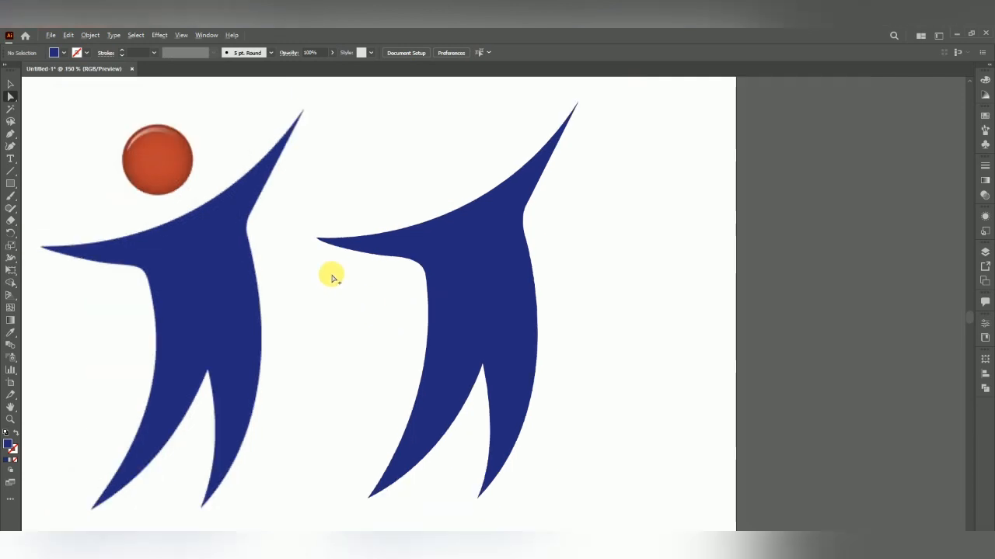
{"action": "left_click", "coordinate": [391, 289]}
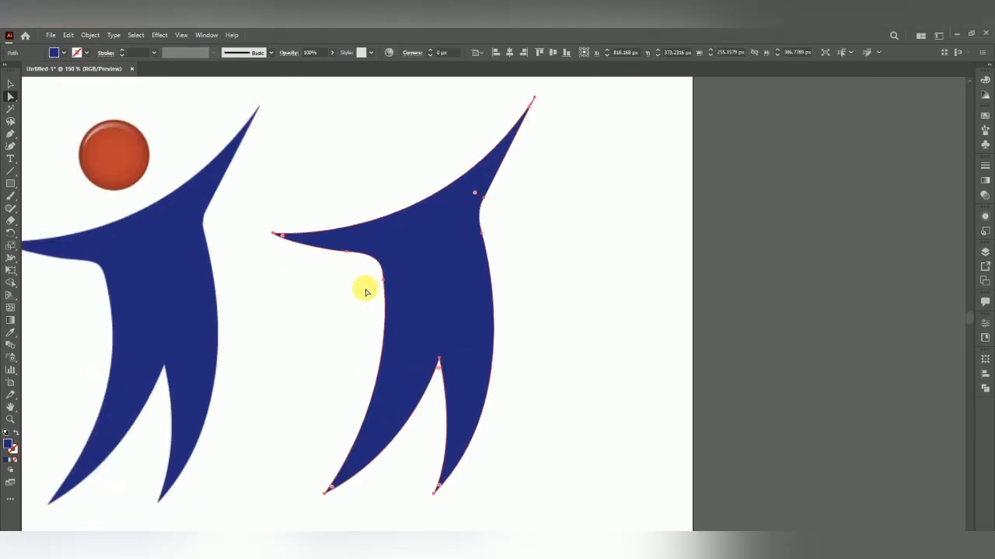
{"action": "key", "text": "ctrl+plus"}
{"action": "left_click", "coordinate": [391, 278]}
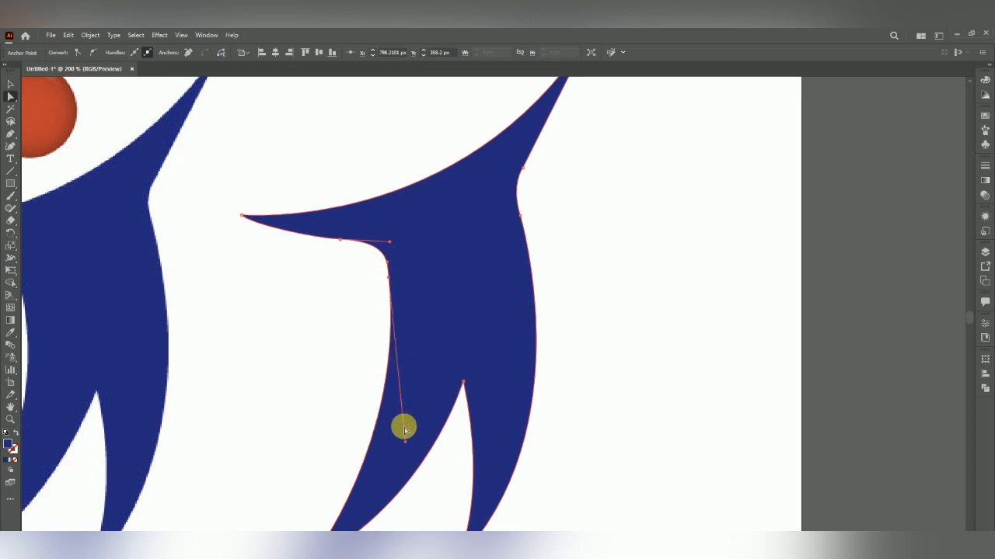
{"action": "left_click_drag", "start_coordinate": [405, 445], "coordinate": [431, 389]}
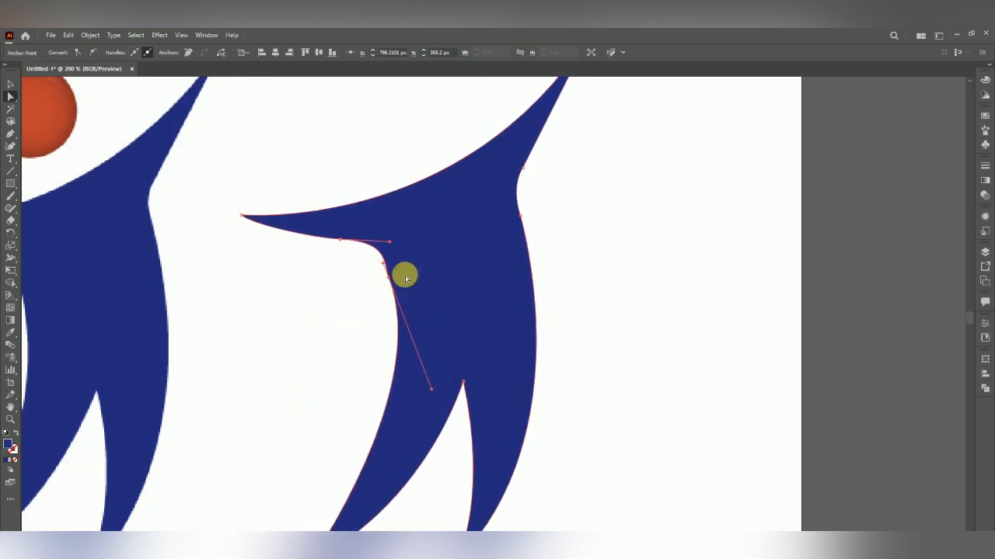
{"action": "left_click_drag", "start_coordinate": [406, 397], "coordinate": [388, 342]}
{"action": "left_click", "coordinate": [368, 386]}
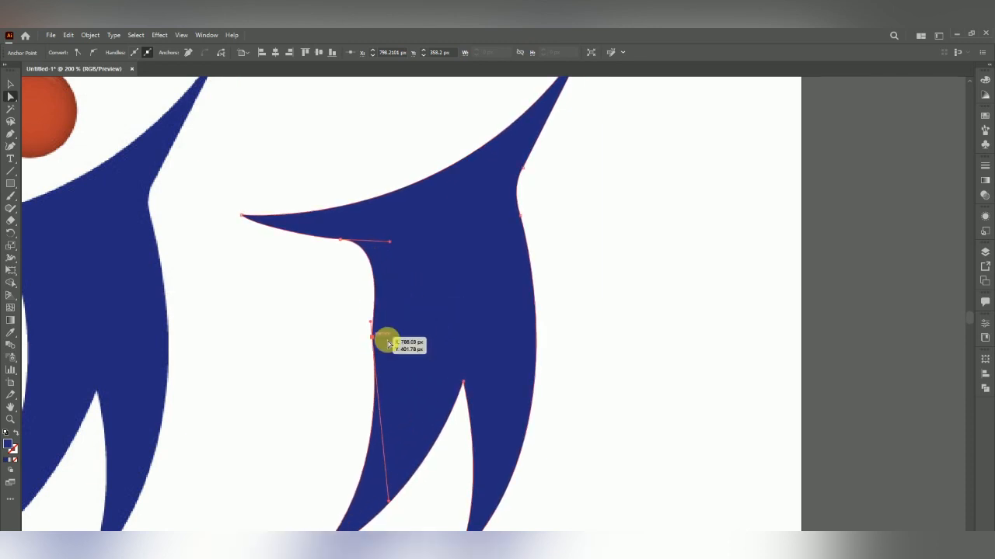
{"action": "key", "text": "ctrl+z"}
{"action": "left_click_drag", "start_coordinate": [390, 282], "coordinate": [387, 276]}
{"action": "left_click_drag", "start_coordinate": [389, 243], "coordinate": [388, 250]}
{"action": "left_click", "coordinate": [354, 278]}
{"action": "scroll", "coordinate": [398, 320], "scroll_direction": "down", "scroll_amount": 1}
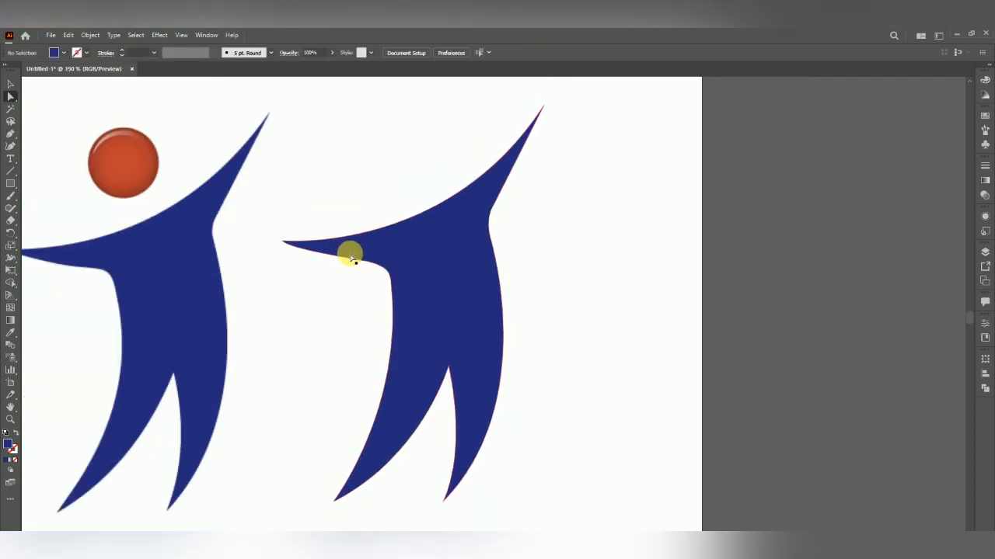
{"action": "scroll", "coordinate": [467, 253], "scroll_direction": "up", "scroll_amount": 1}
{"action": "left_click", "coordinate": [468, 248]}
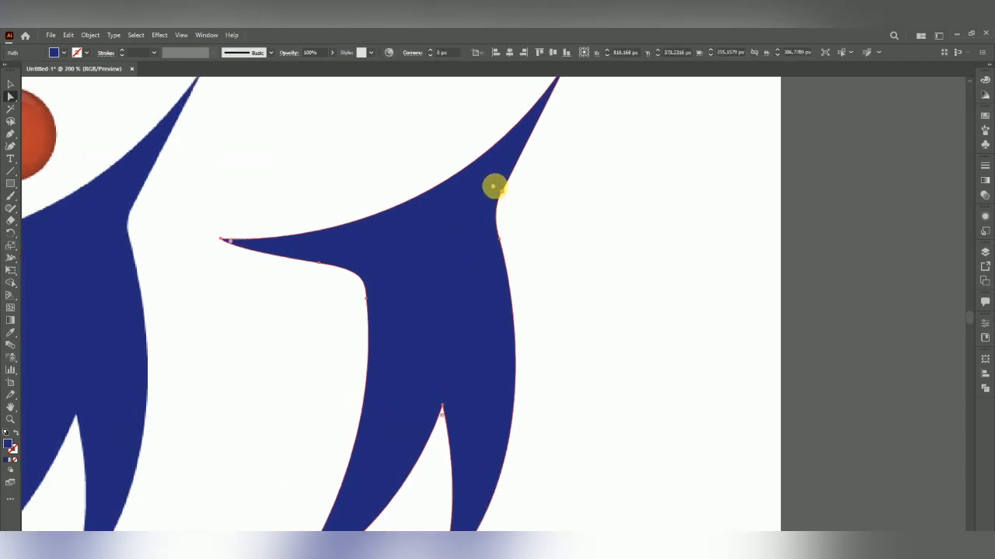
{"action": "left_click_drag", "start_coordinate": [493, 188], "coordinate": [479, 184]}
{"action": "key", "text": "ctrl+z"}
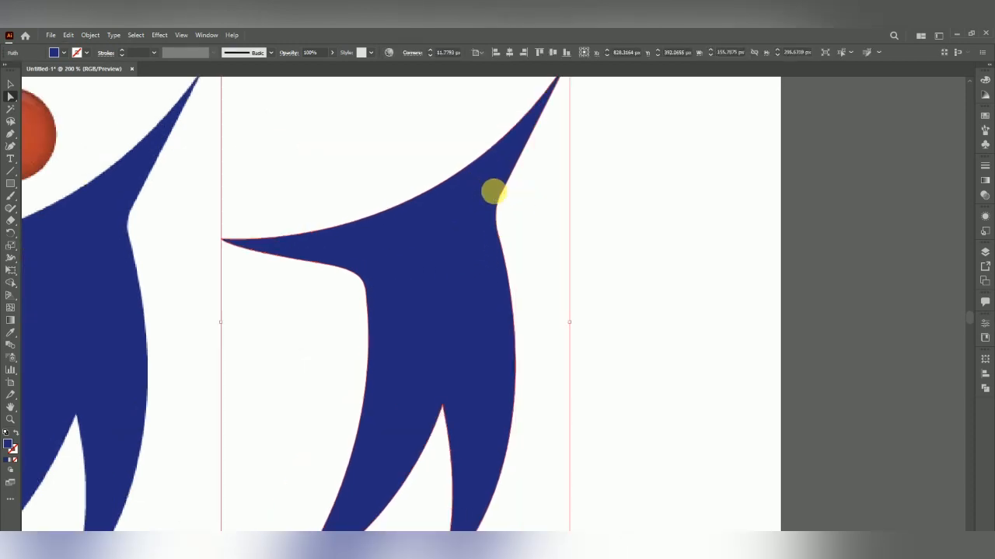
Try to round the shoulder anchor's corner on the raised arm's edge, then undo the rounding
{"action": "left_click", "coordinate": [501, 194]}
{"action": "scroll", "coordinate": [377, 295], "scroll_direction": "down", "scroll_amount": 1}
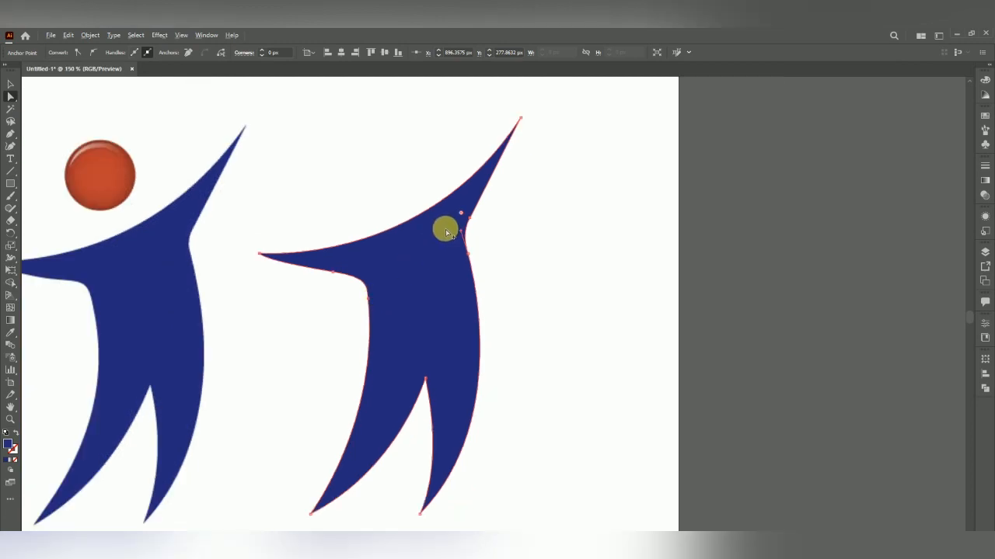
{"action": "scroll", "coordinate": [466, 186], "scroll_direction": "up", "scroll_amount": 1}
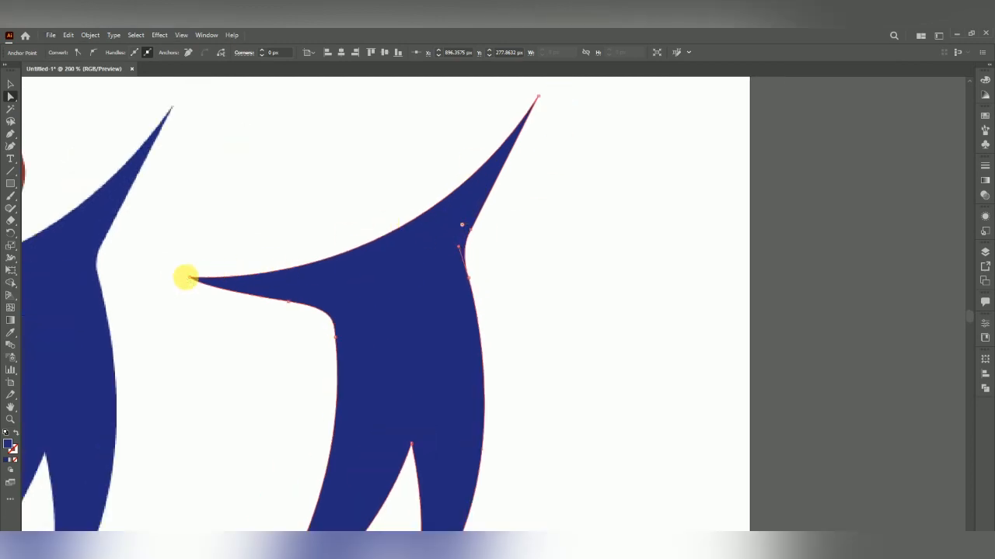
{"action": "scroll", "coordinate": [189, 277], "scroll_direction": "down", "scroll_amount": 1}
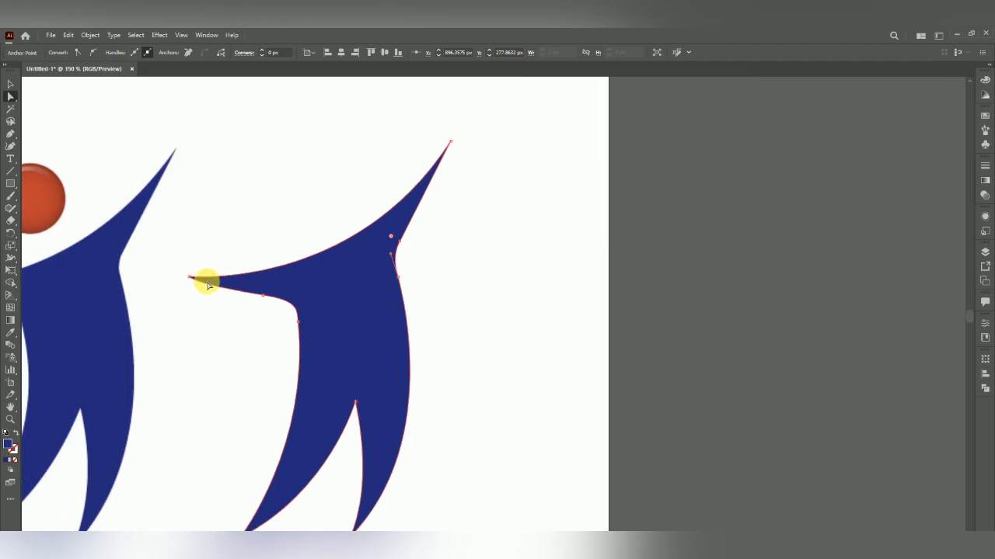
{"action": "scroll", "coordinate": [249, 278], "scroll_direction": "up", "scroll_amount": 1}
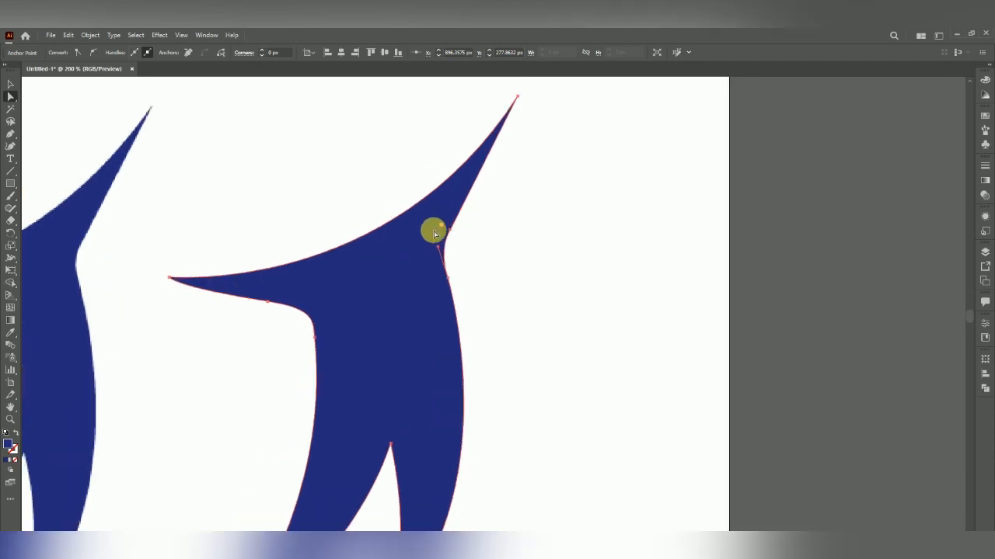
{"action": "left_click_drag", "start_coordinate": [442, 228], "coordinate": [411, 247]}
{"action": "scroll", "coordinate": [428, 215], "scroll_direction": "down", "scroll_amount": 1}
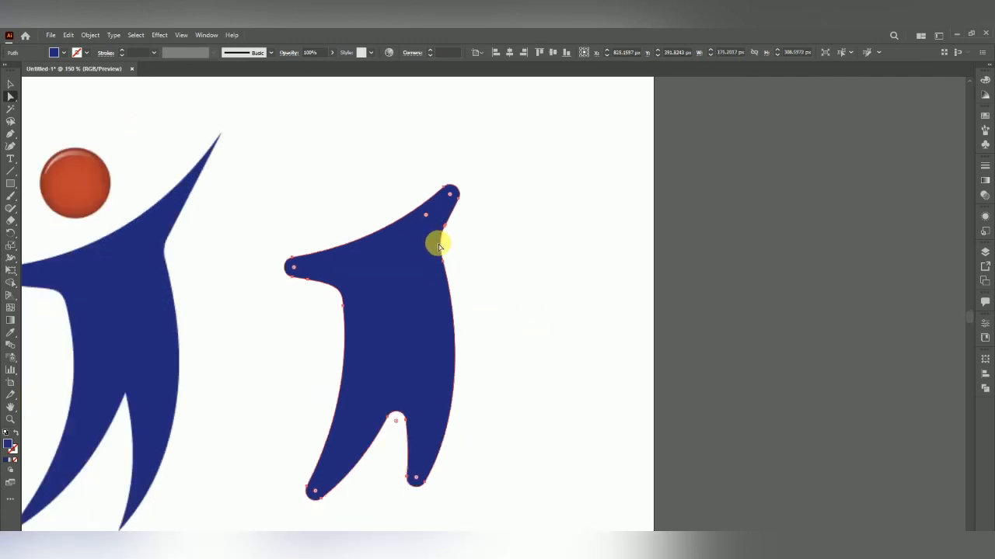
{"action": "key", "text": "ctrl+z"}
{"action": "key", "text": "ctrl+z"}
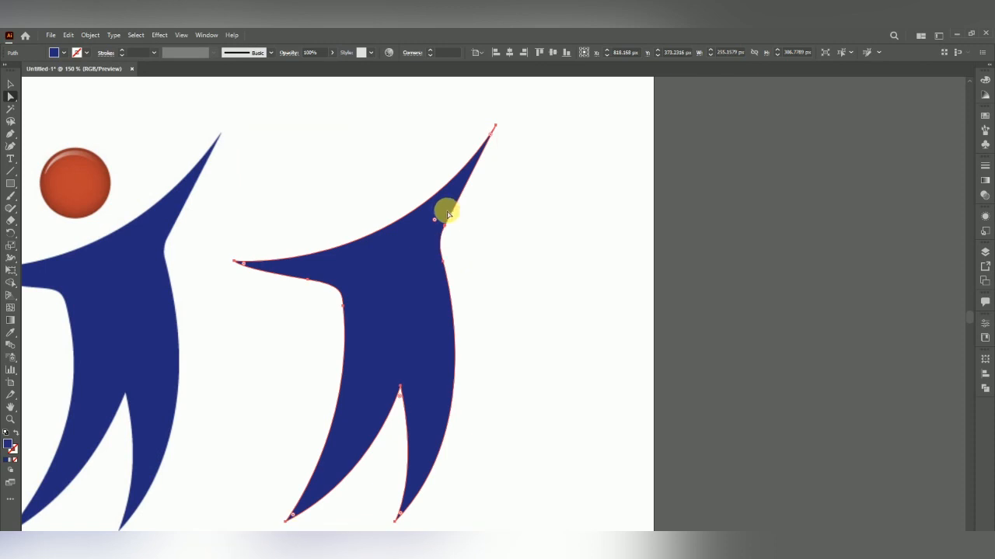
{"action": "scroll", "coordinate": [444, 211], "scroll_direction": "up", "scroll_amount": 1}
{"action": "left_click", "coordinate": [459, 248]}
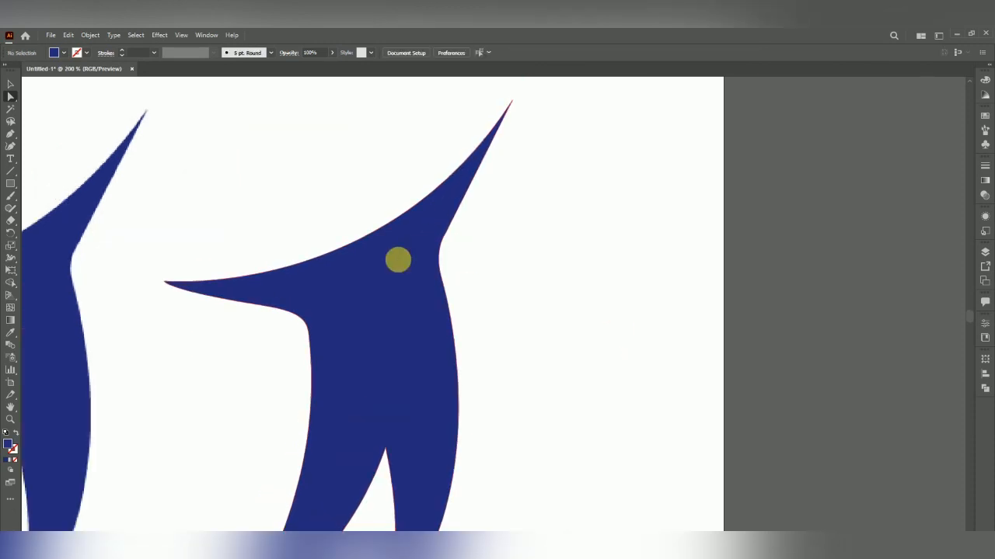
Select the traced shape's shoulder anchors and hide their handles, then deselect
{"action": "left_click", "coordinate": [442, 251]}
{"action": "left_click", "coordinate": [430, 227]}
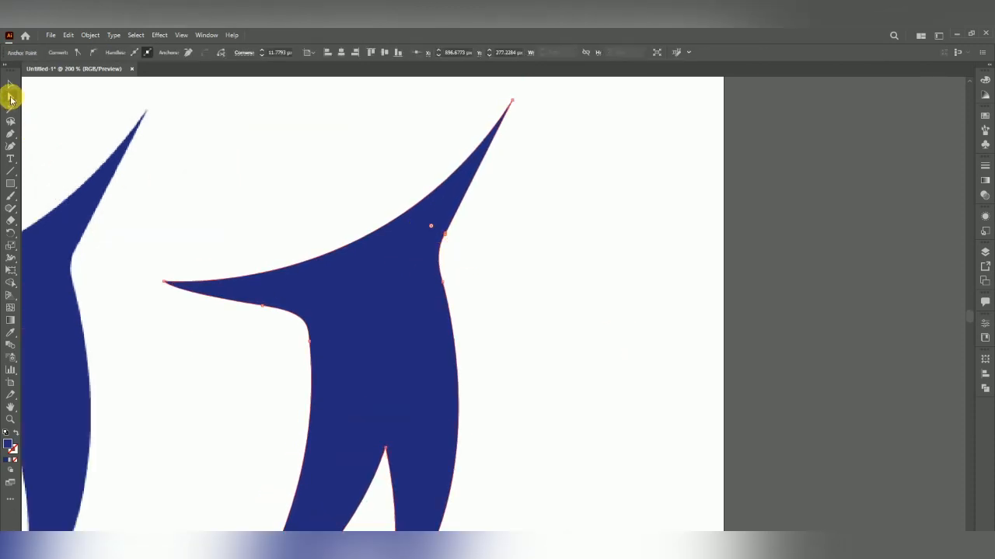
{"action": "left_click", "coordinate": [146, 52]}
{"action": "left_click", "coordinate": [460, 244]}
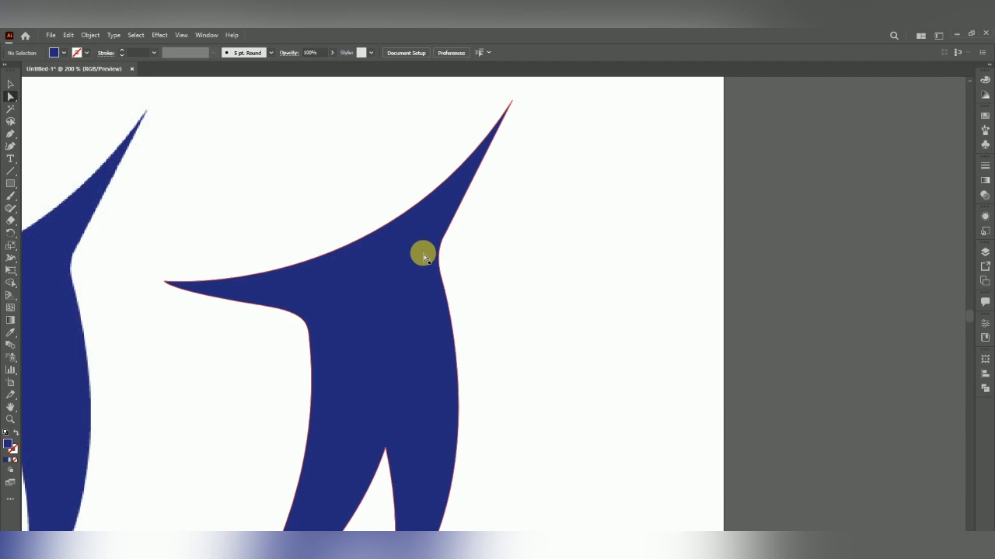
Nudge the traced figure slightly up and toward the original logo
{"action": "scroll", "coordinate": [432, 251], "scroll_direction": "down", "scroll_amount": 1}
{"action": "scroll", "coordinate": [470, 258], "scroll_direction": "down", "scroll_amount": 1}
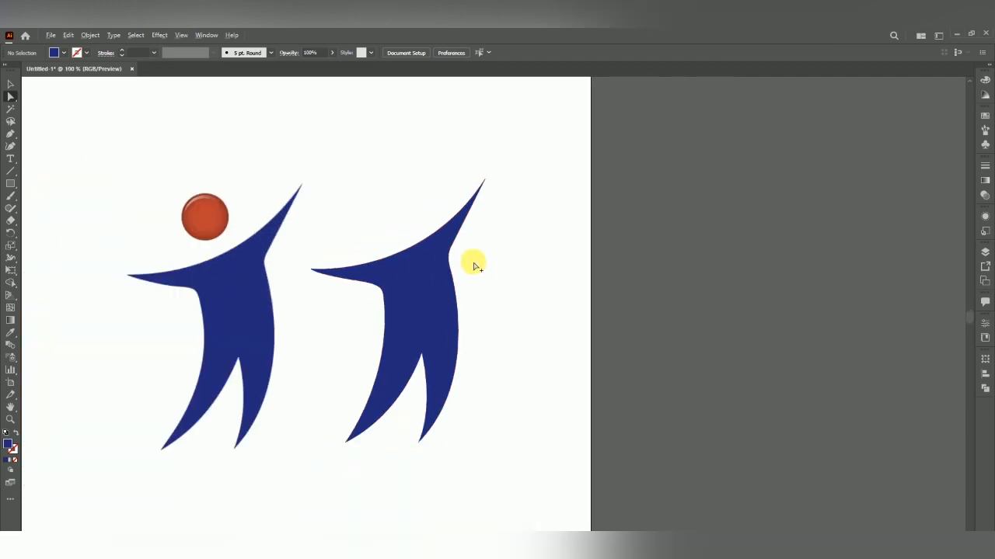
{"action": "left_click", "coordinate": [10, 83]}
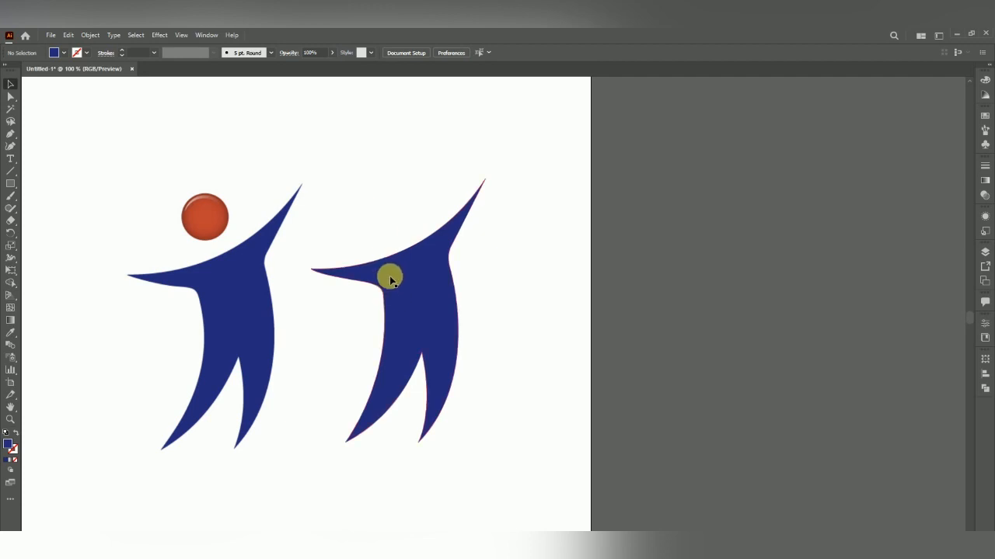
{"action": "left_click", "coordinate": [391, 280]}
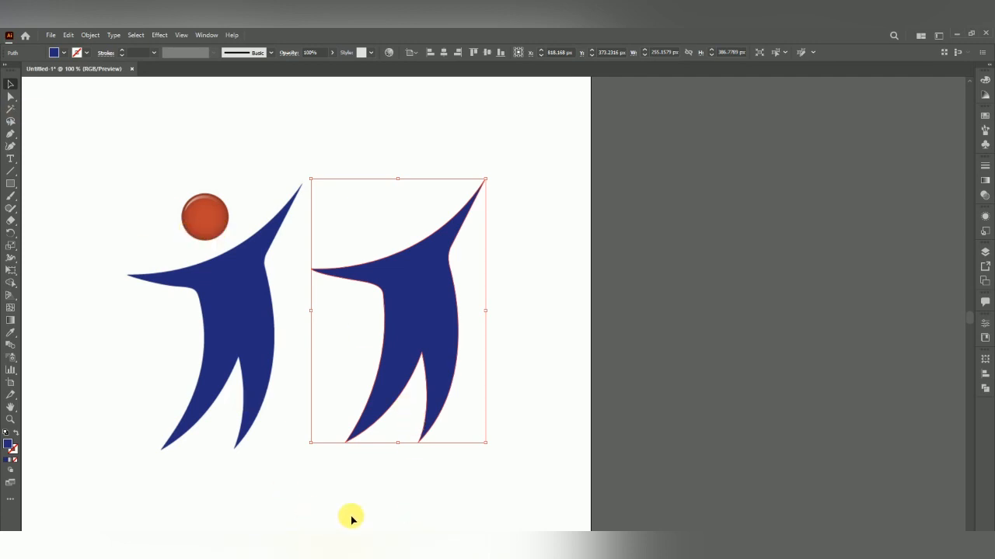
{"action": "left_click_drag", "start_coordinate": [417, 306], "coordinate": [404, 311]}
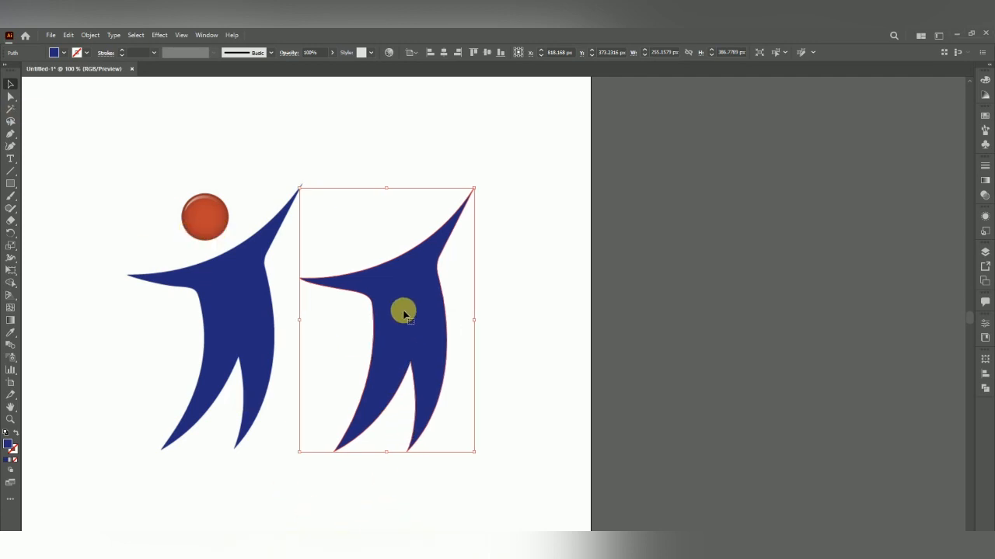
Add an anchor point at the middle of the traced figure's right body edge with the Add Anchor Point tool
{"action": "left_click", "coordinate": [10, 97]}
{"action": "scroll", "coordinate": [435, 287], "scroll_direction": "up", "scroll_amount": 1}
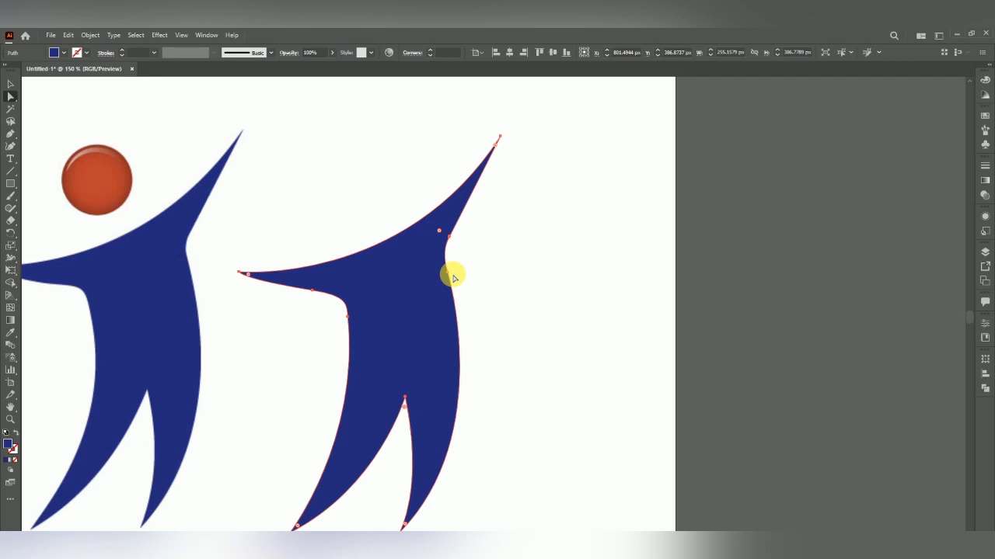
{"action": "left_click", "coordinate": [16, 142]}
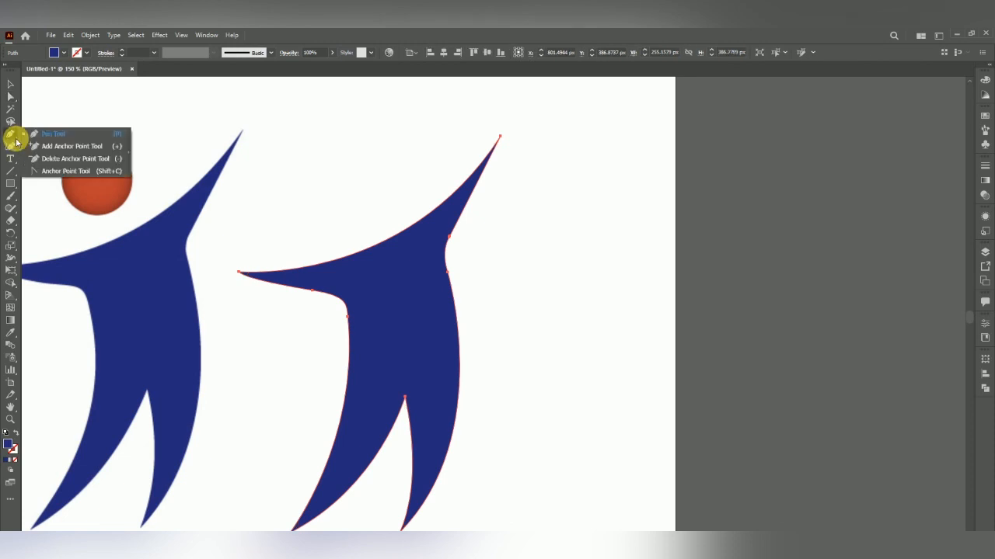
{"action": "left_click", "coordinate": [64, 147]}
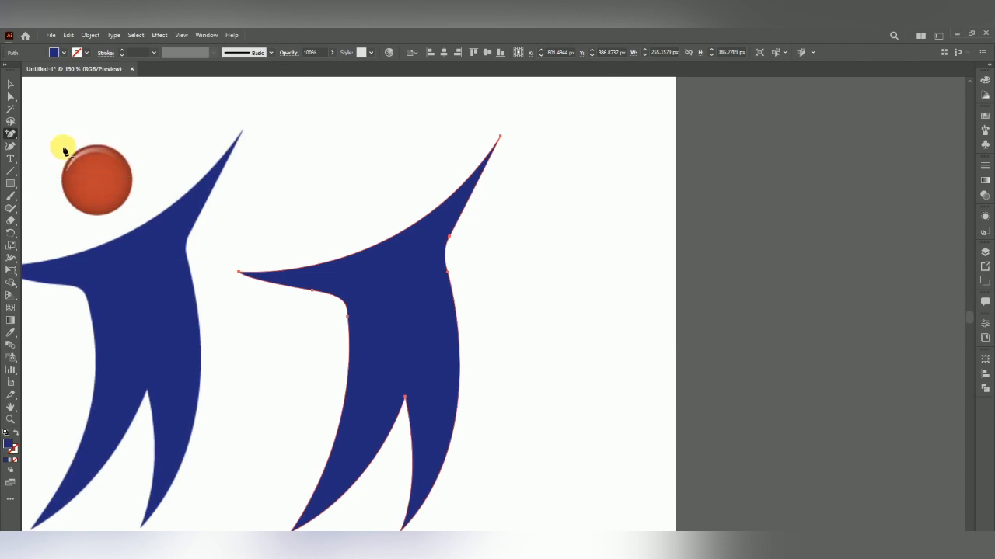
{"action": "left_click", "coordinate": [459, 354]}
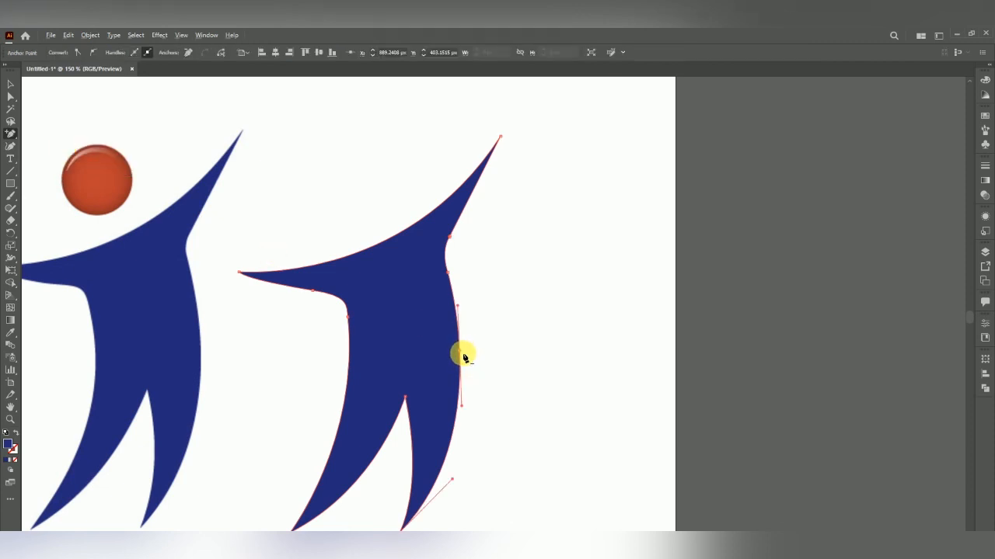
{"action": "scroll", "coordinate": [464, 357], "scroll_direction": "up", "scroll_amount": 2}
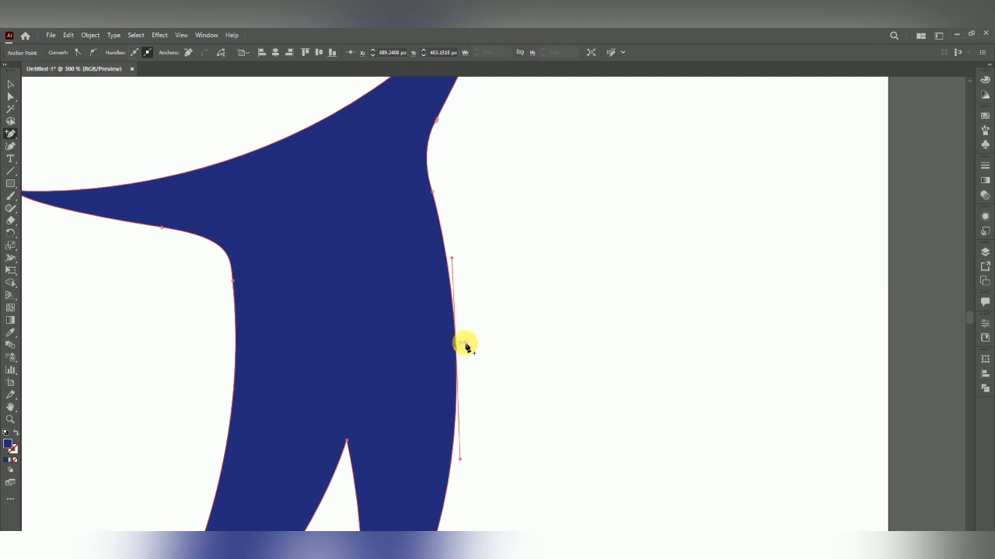
Try to pull the new right-edge anchor outward, then undo the move
{"action": "left_click", "coordinate": [11, 97]}
{"action": "left_click_drag", "start_coordinate": [456, 348], "coordinate": [571, 337]}
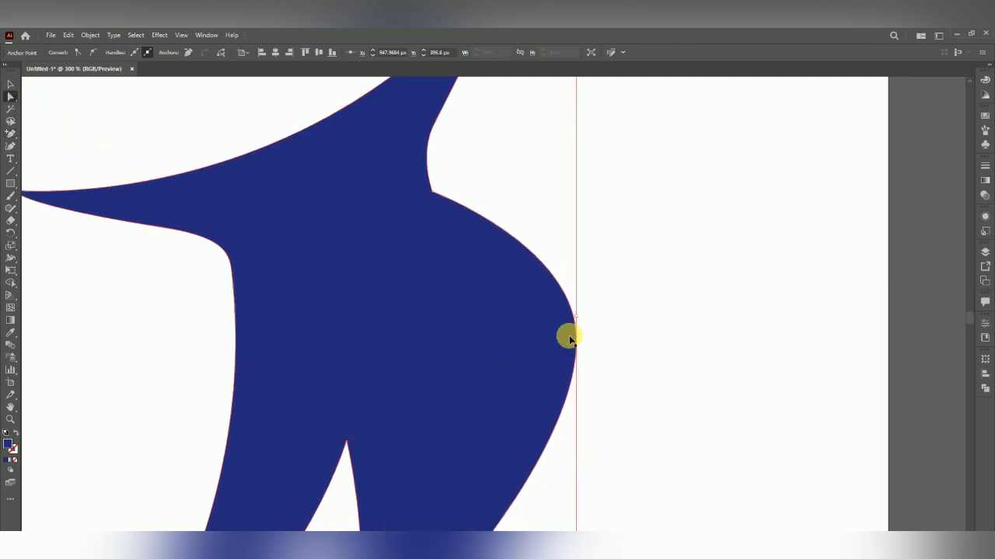
{"action": "key", "text": "ctrl+z"}
Add an anchor on the traced figure's left body edge and try dragging it outward, then undo the drag
{"action": "left_click", "coordinate": [11, 133]}
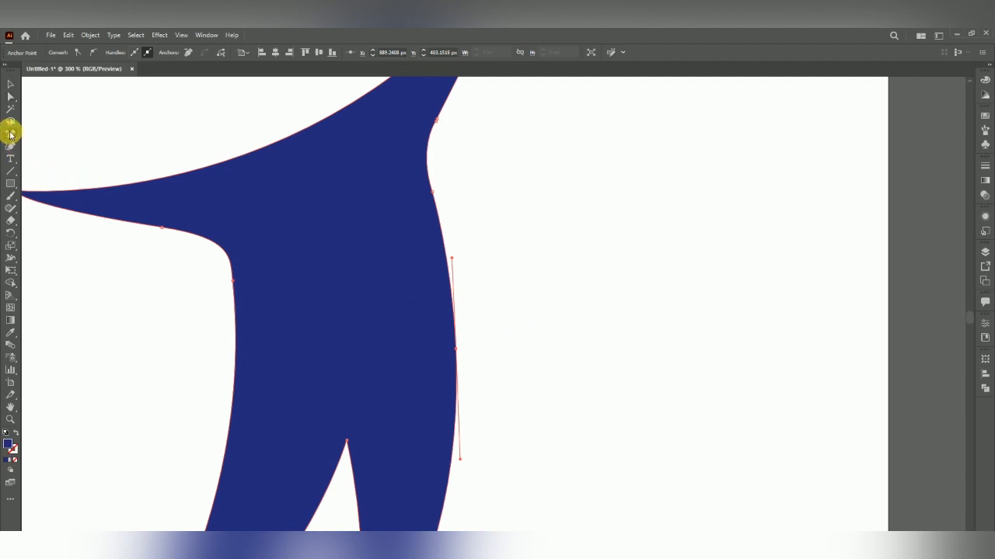
{"action": "left_click", "coordinate": [233, 405]}
{"action": "left_click", "coordinate": [11, 96]}
{"action": "left_click_drag", "start_coordinate": [233, 410], "coordinate": [199, 402]}
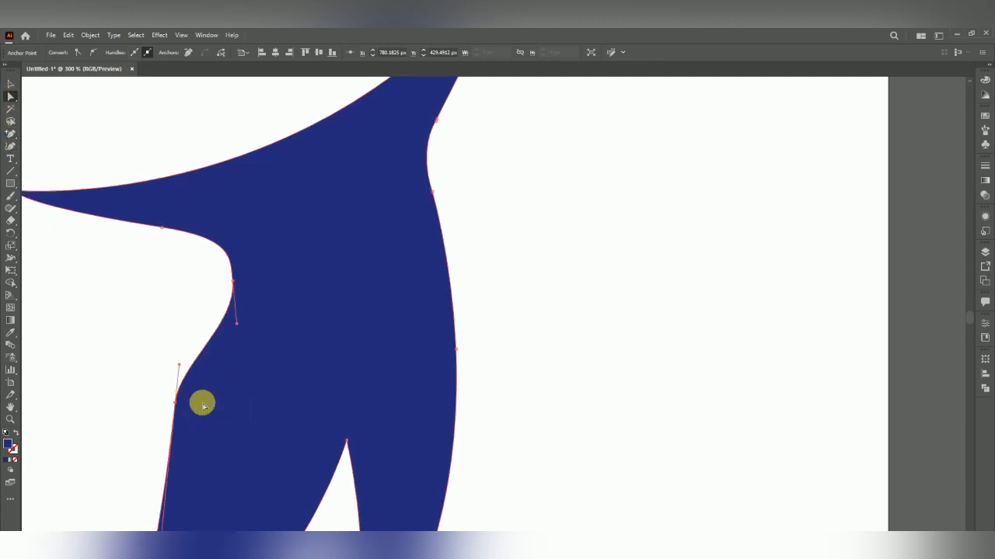
{"action": "key", "text": "ctrl+z"}
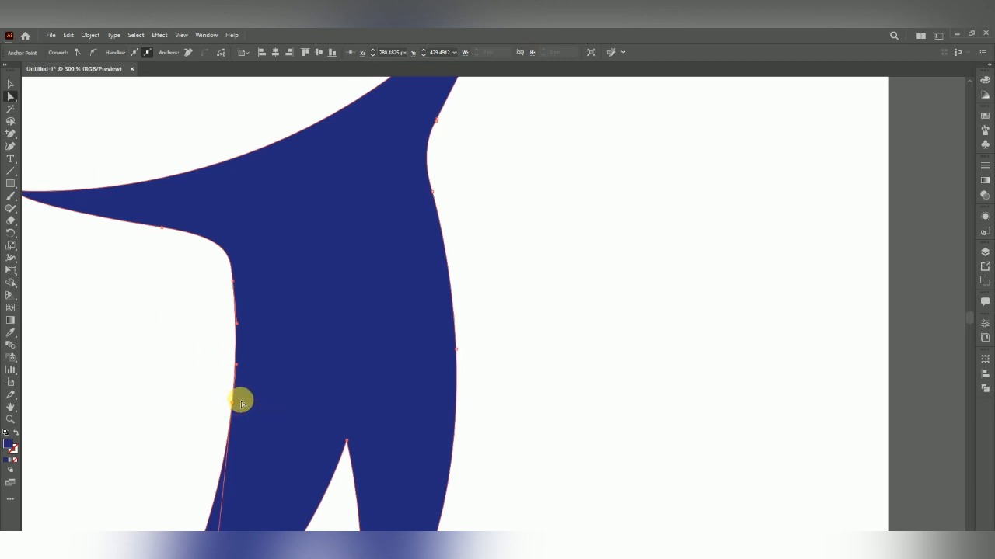
Remove the added anchor points from the left and right body edges
{"action": "left_click", "coordinate": [186, 53]}
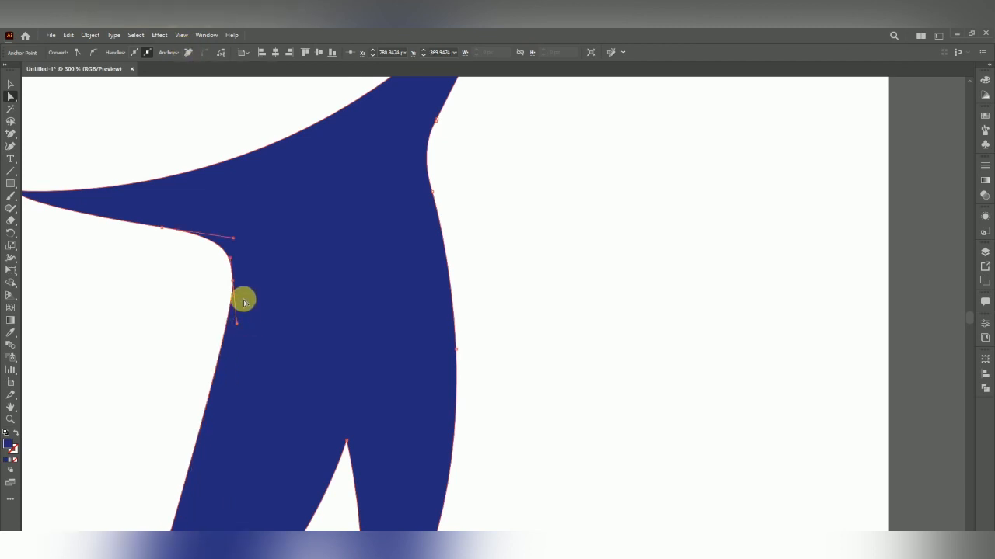
{"action": "left_click", "coordinate": [455, 349]}
{"action": "left_click", "coordinate": [189, 52]}
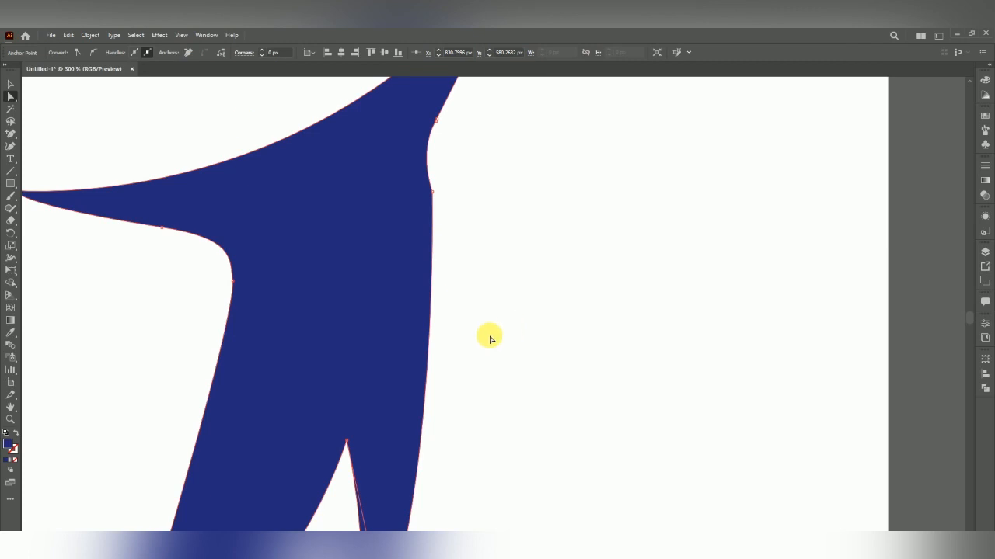
Delete the traced figure copy
{"action": "scroll", "coordinate": [486, 338], "scroll_direction": "down", "scroll_amount": 2}
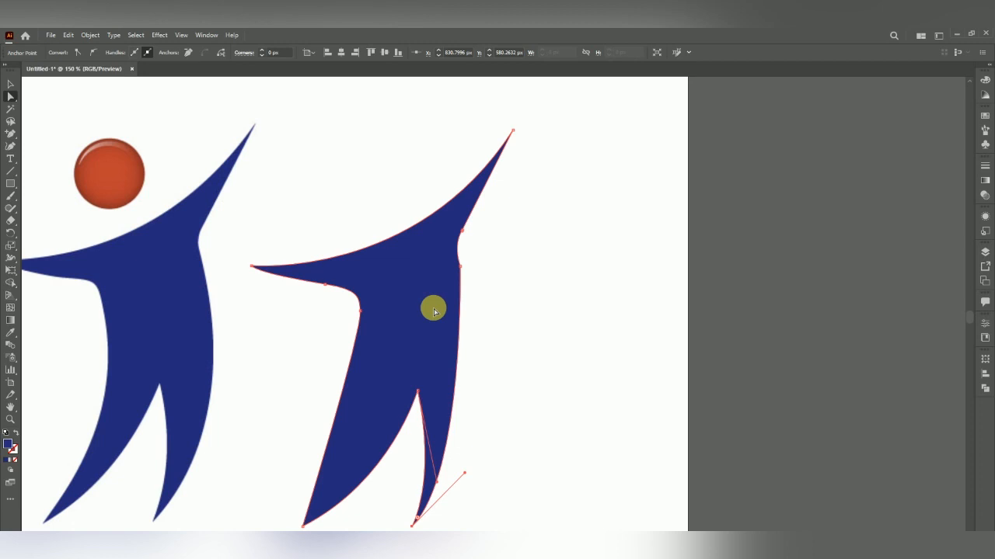
{"action": "scroll", "coordinate": [462, 314], "scroll_direction": "down", "scroll_amount": 1}
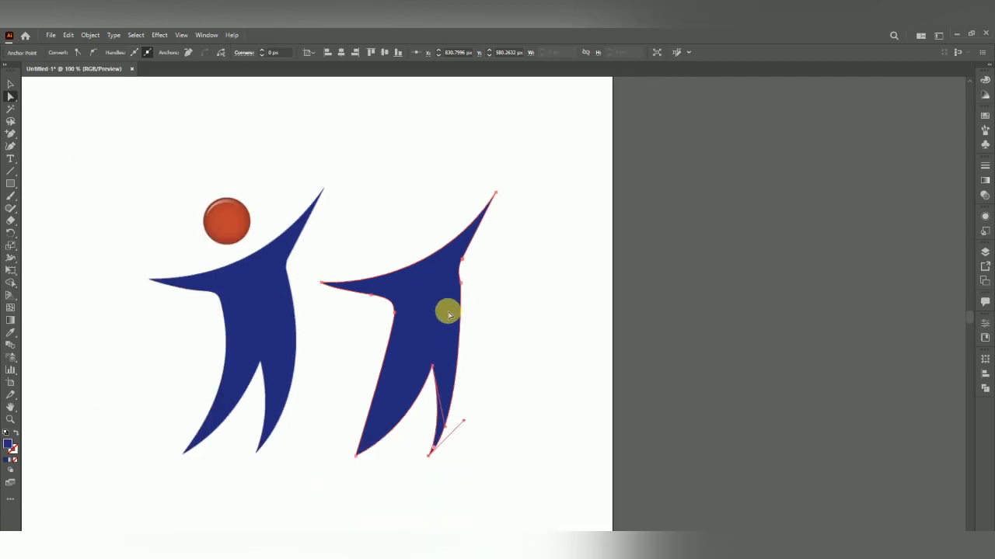
{"action": "key", "text": "v"}
{"action": "scroll", "coordinate": [518, 302], "scroll_direction": "down", "scroll_amount": 1}
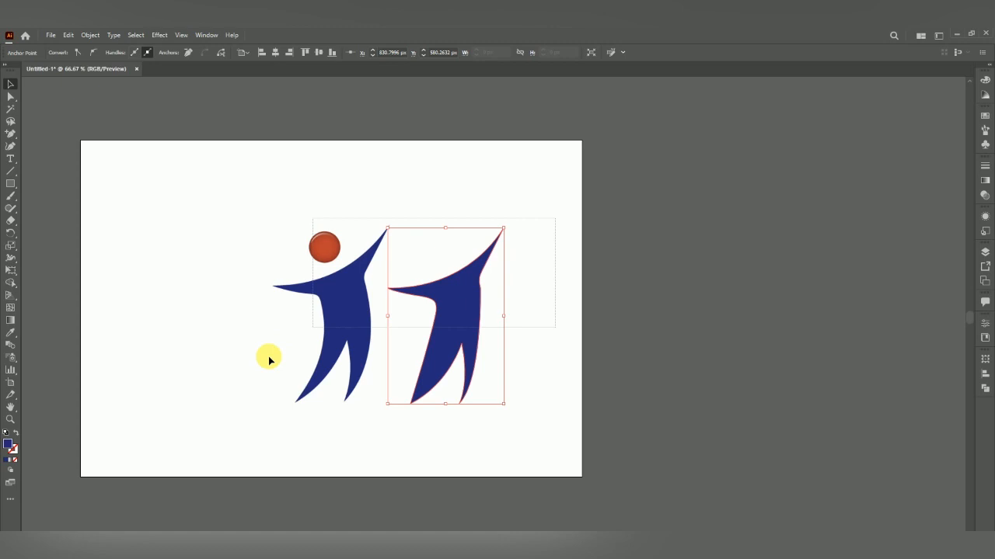
{"action": "key", "text": "Delete"}
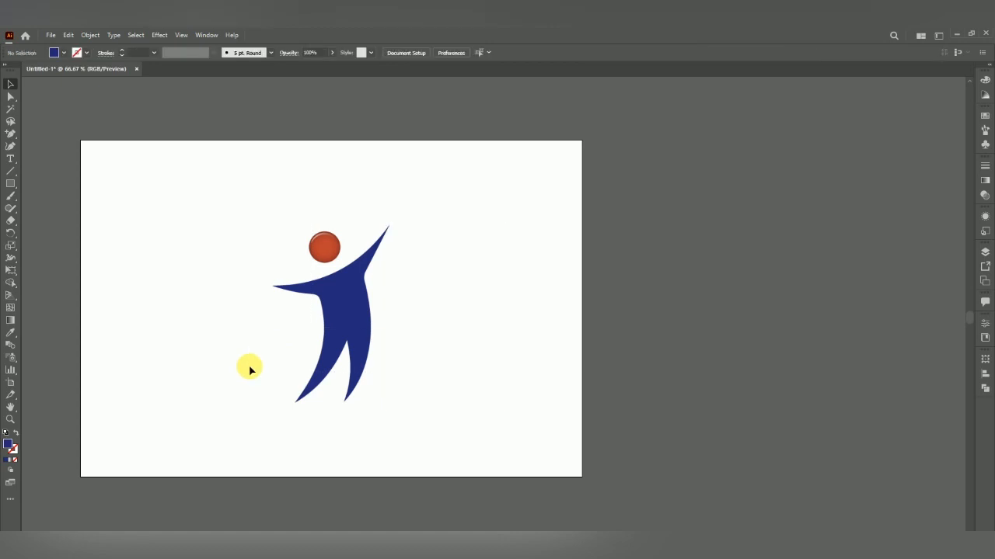
Open the Layers panel and hide Layer 1 containing the original logo
{"action": "left_click", "coordinate": [983, 252]}
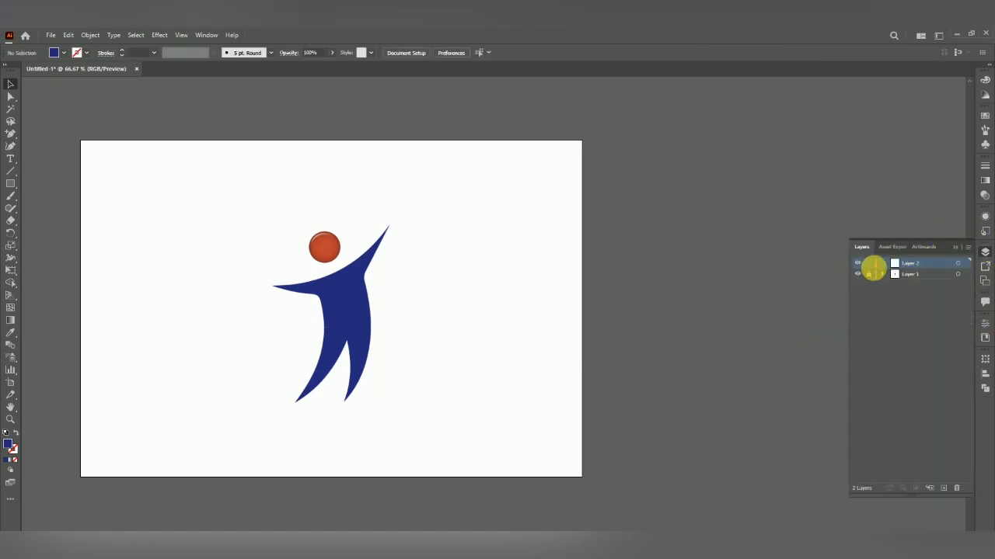
{"action": "left_click", "coordinate": [858, 273]}
{"action": "left_click", "coordinate": [857, 274]}
{"action": "scroll", "coordinate": [354, 267], "scroll_direction": "up", "scroll_amount": 1}
{"action": "scroll", "coordinate": [561, 259], "scroll_direction": "down", "scroll_amount": 1}
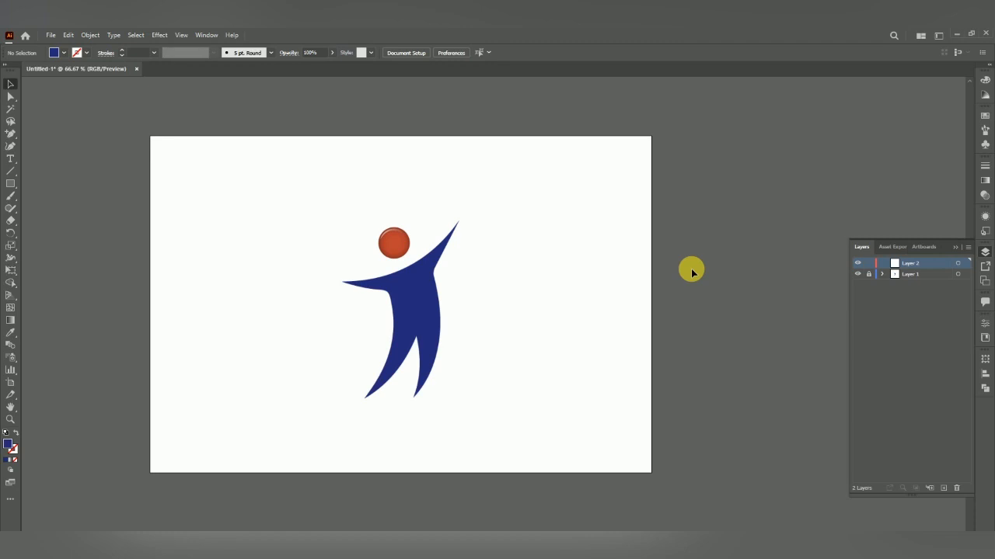
{"action": "left_click", "coordinate": [857, 273]}
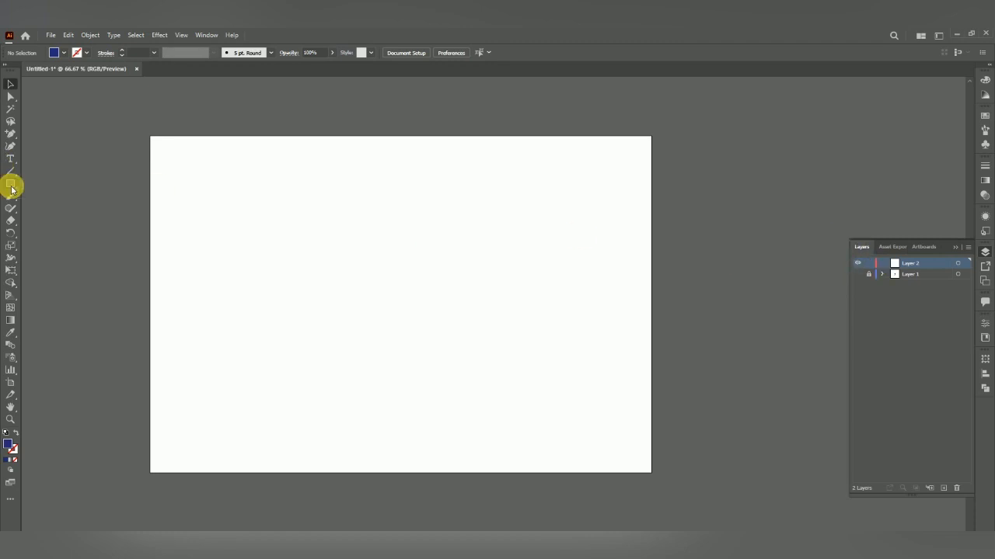
Draw a blue square about 439 px wide and move it to the middle of the artboard
{"action": "left_click", "coordinate": [11, 184]}
{"action": "left_click_drag", "start_coordinate": [258, 209], "coordinate": [459, 376]}
{"action": "left_click_drag", "start_coordinate": [358, 309], "coordinate": [409, 316]}
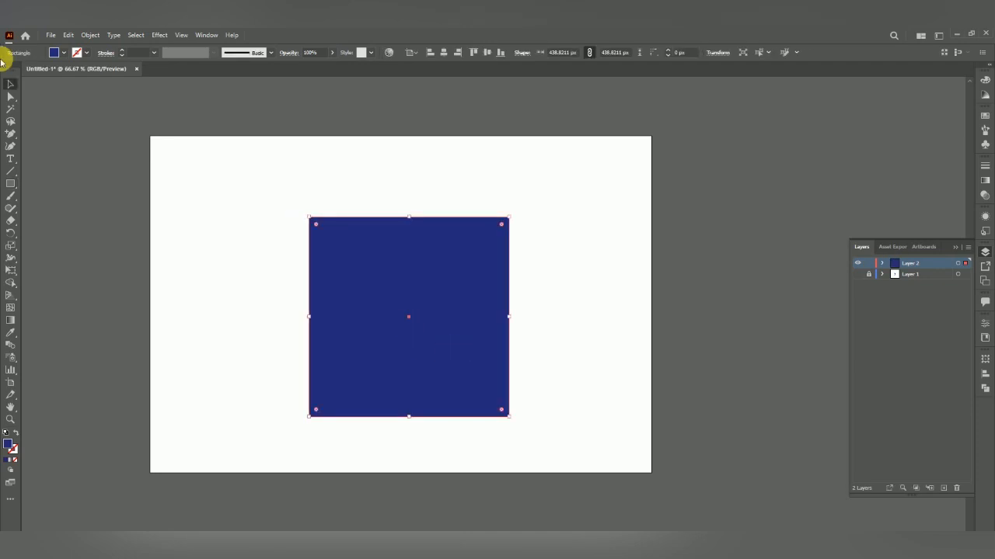
Add anchor points at the middles of the square's top, right and bottom edges
{"action": "left_click", "coordinate": [11, 97]}
{"action": "key", "text": "ctrl+1"}
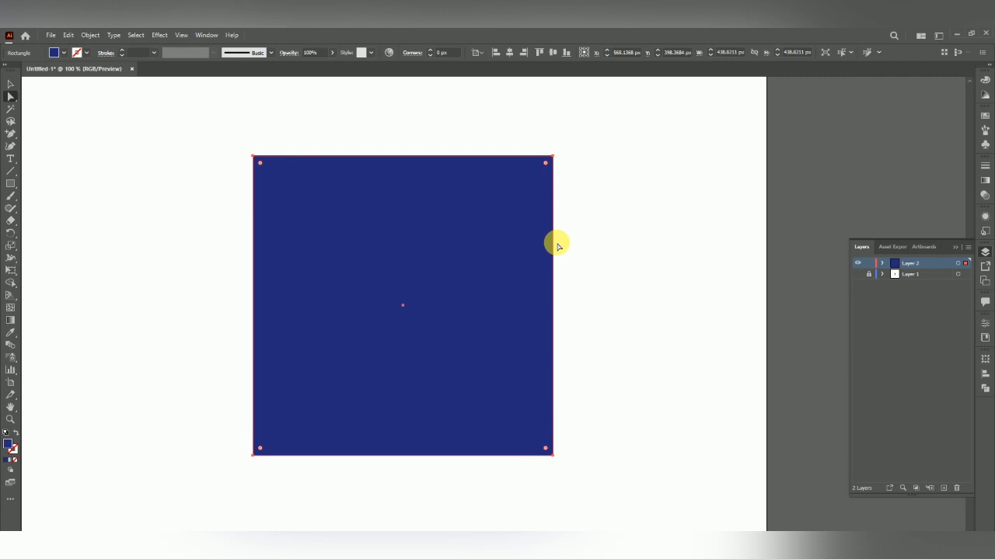
{"action": "left_click", "coordinate": [11, 134]}
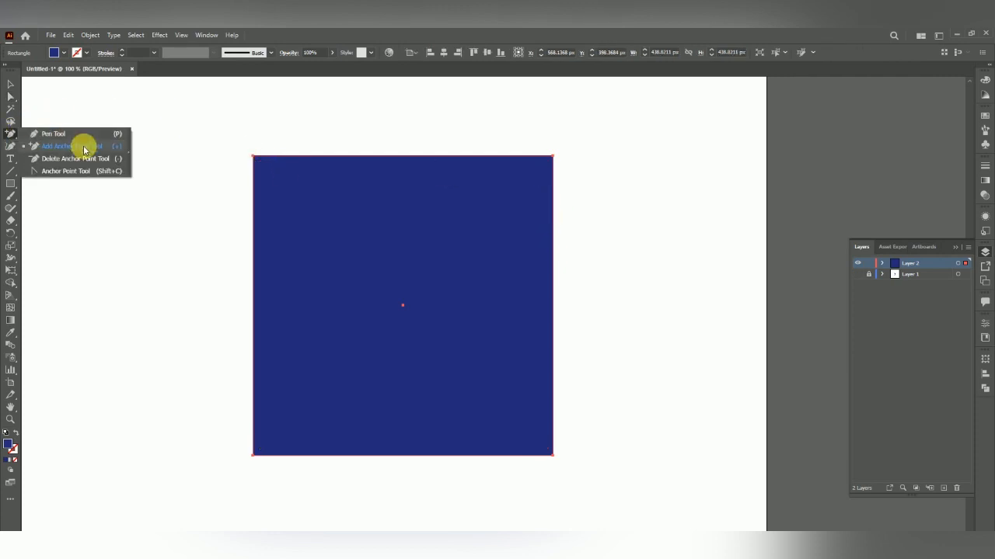
{"action": "left_click", "coordinate": [105, 147]}
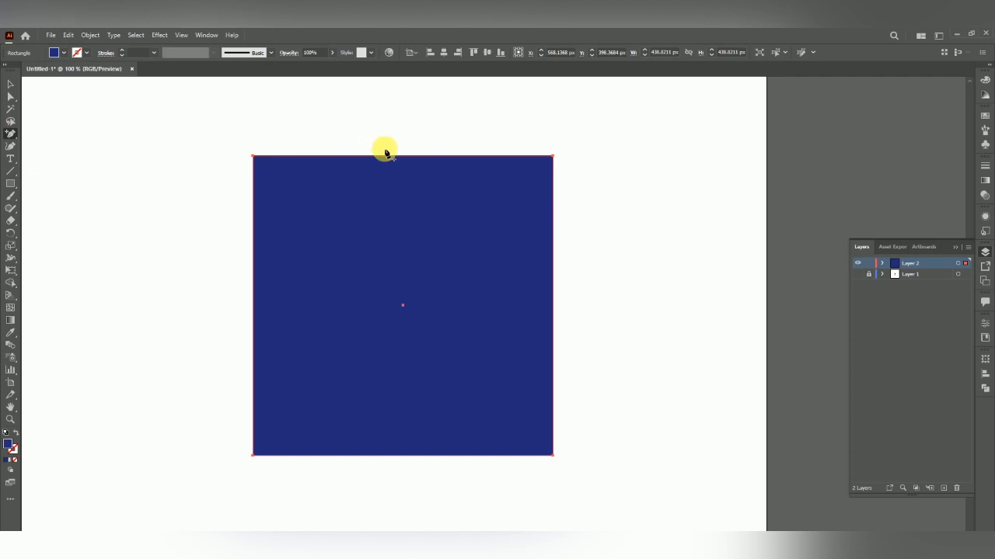
{"action": "left_click", "coordinate": [407, 157]}
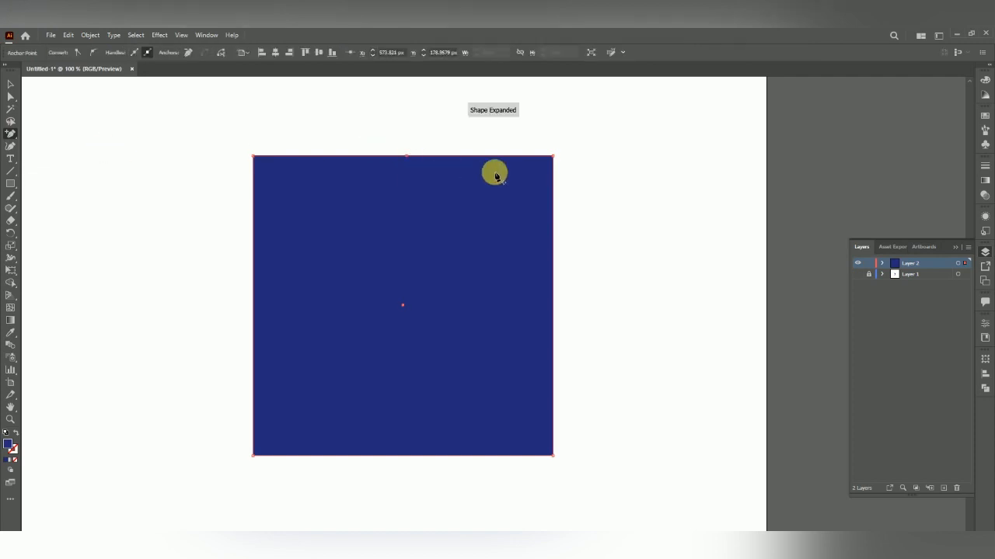
{"action": "left_click", "coordinate": [552, 313]}
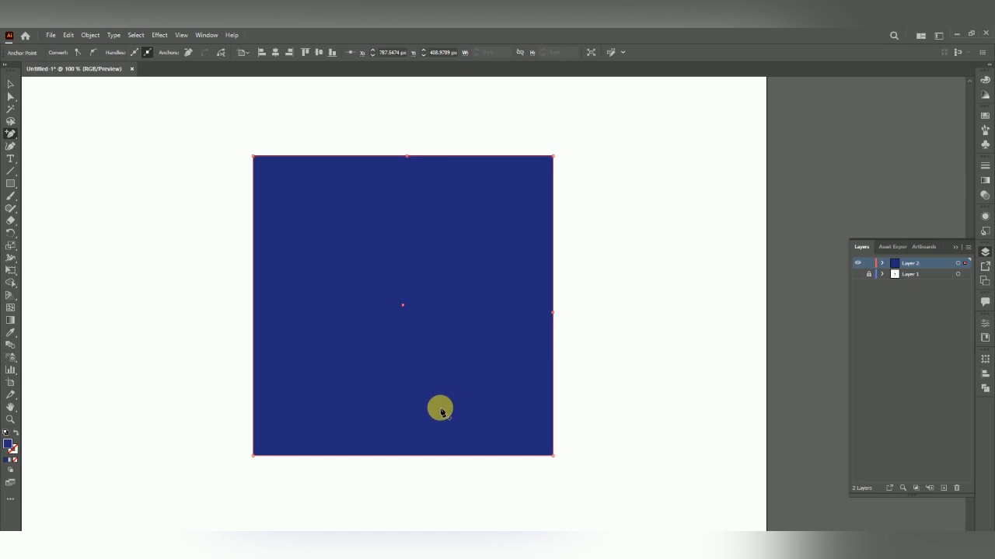
{"action": "left_click", "coordinate": [404, 455]}
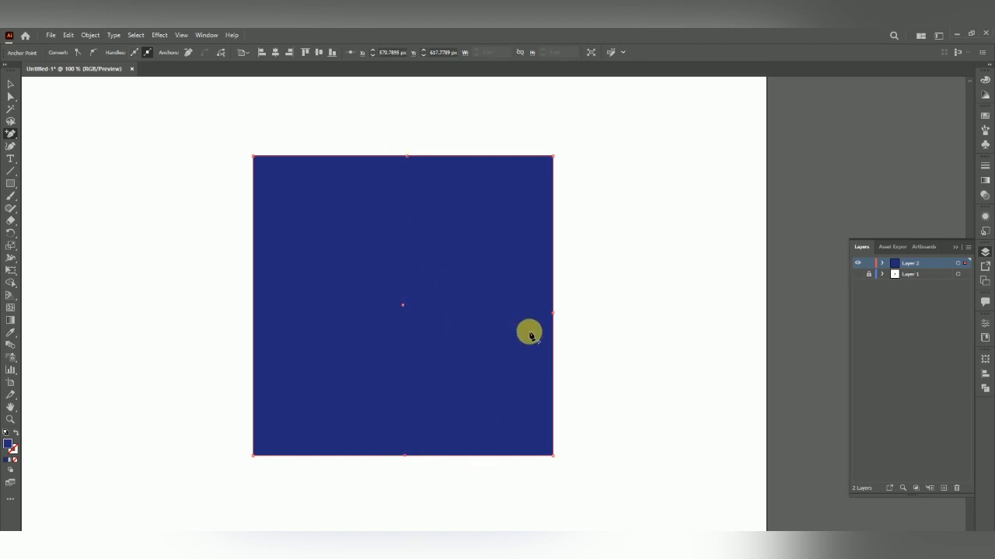
Drag the square's new midpoint anchors inward to reshape it into a notched bow-tie figure, then deselect
{"action": "left_click", "coordinate": [8, 99]}
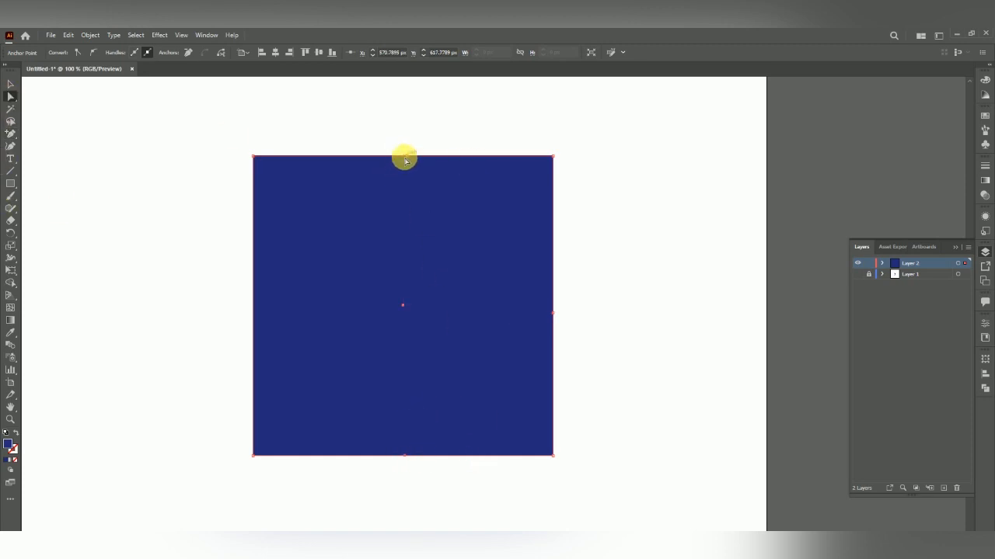
{"action": "left_click_drag", "start_coordinate": [406, 157], "coordinate": [404, 233]}
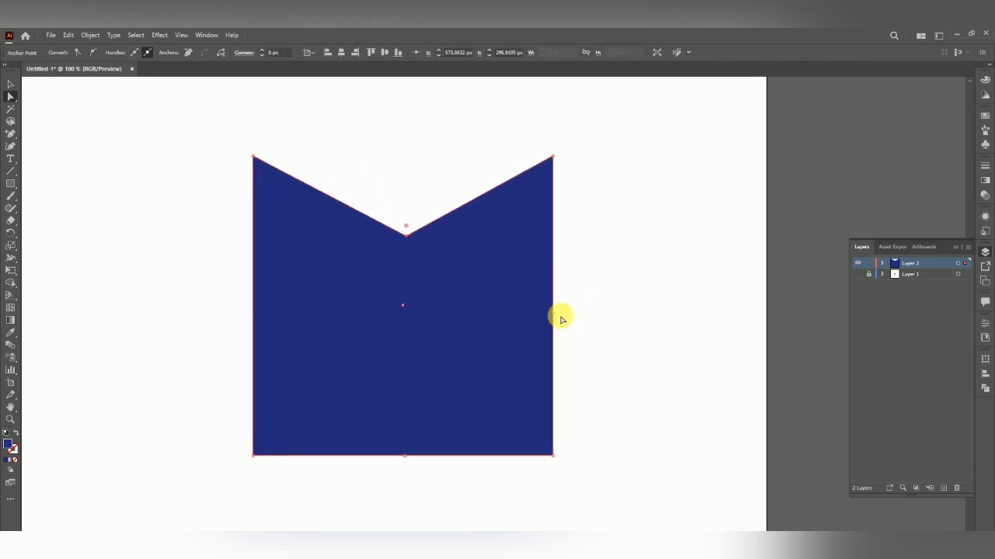
{"action": "left_click_drag", "start_coordinate": [551, 314], "coordinate": [472, 322]}
{"action": "left_click_drag", "start_coordinate": [407, 455], "coordinate": [413, 336]}
{"action": "left_click_drag", "start_coordinate": [412, 243], "coordinate": [407, 276]}
{"action": "left_click_drag", "start_coordinate": [414, 344], "coordinate": [373, 321]}
{"action": "left_click_drag", "start_coordinate": [407, 287], "coordinate": [408, 294]}
{"action": "left_click", "coordinate": [11, 84]}
{"action": "left_click", "coordinate": [203, 294]}
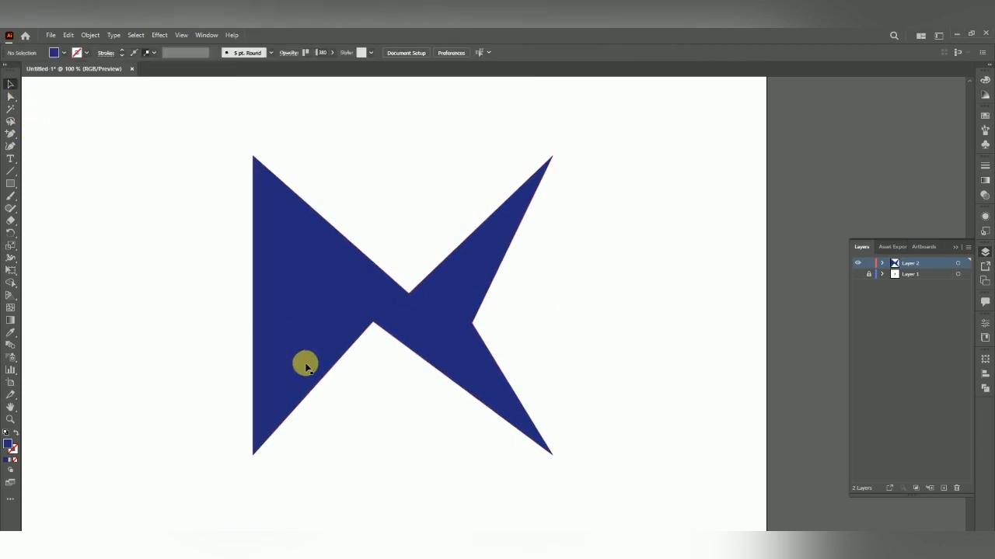
{"action": "scroll", "coordinate": [305, 365], "scroll_direction": "down", "scroll_amount": 2}
{"action": "scroll", "coordinate": [325, 332], "scroll_direction": "up", "scroll_amount": 1}
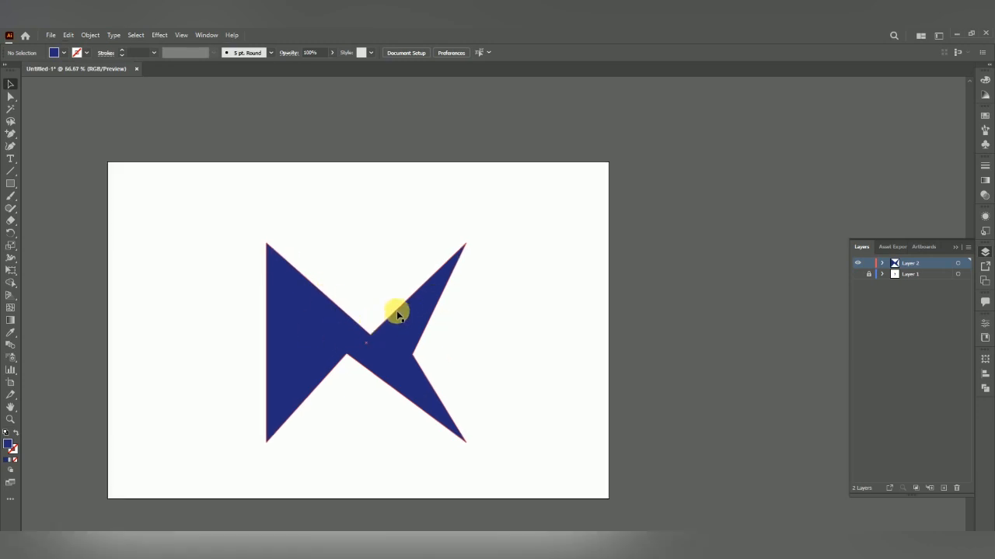